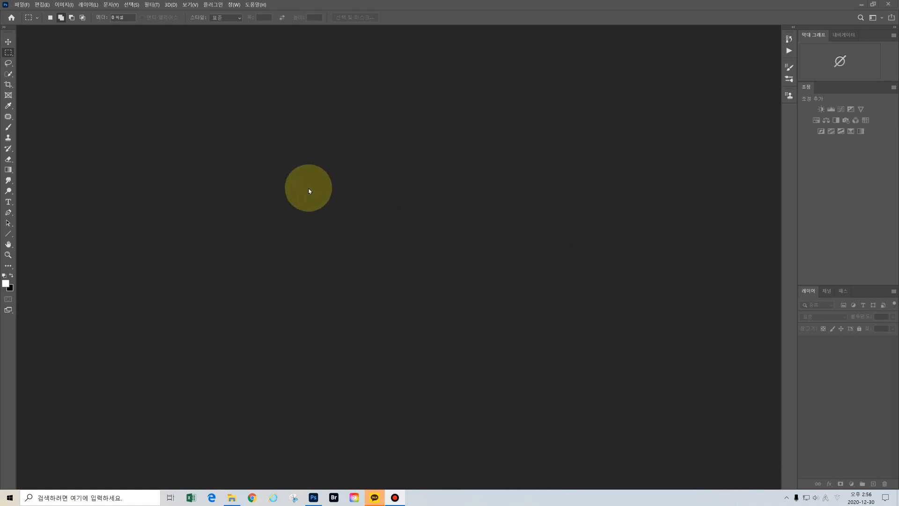
- Open the photo 14마스크 from the 12월 30일 초급반 folder
left_click(21, 5)
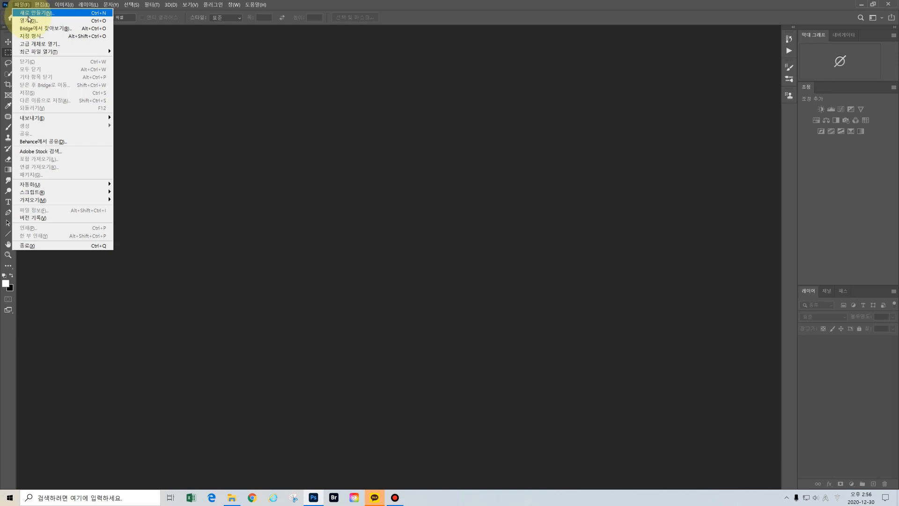
left_click(29, 21)
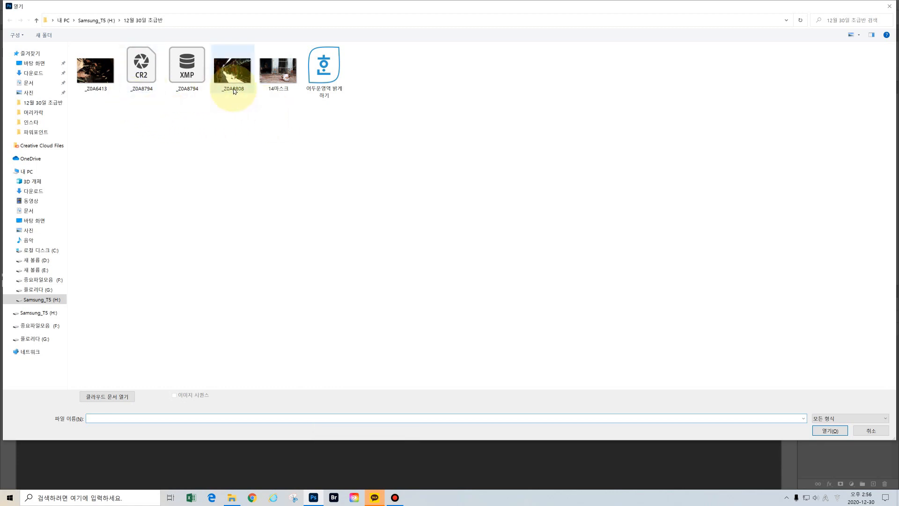
left_click(272, 79)
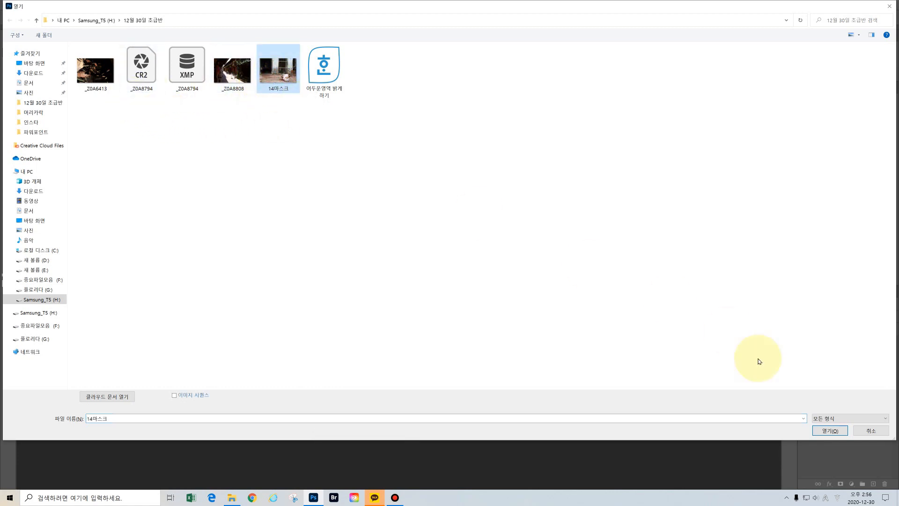
left_click(831, 434)
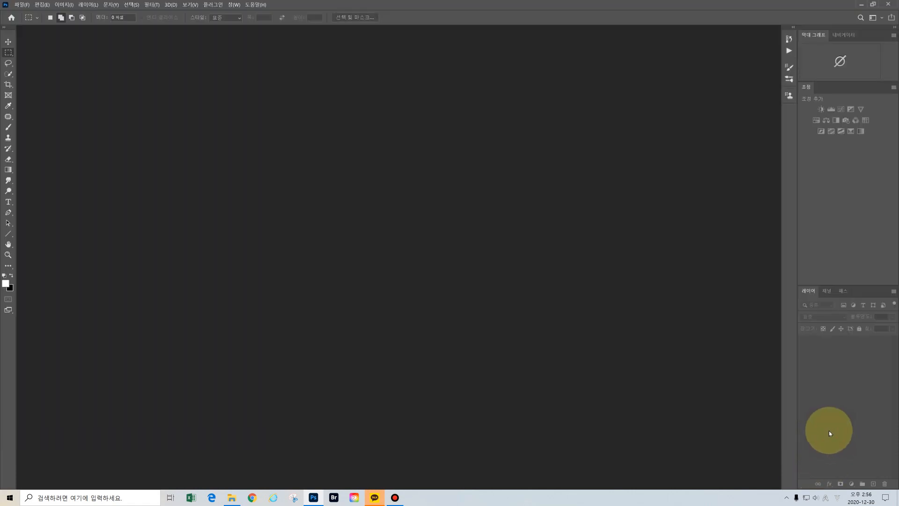
scroll(476, 347, "up", 2)
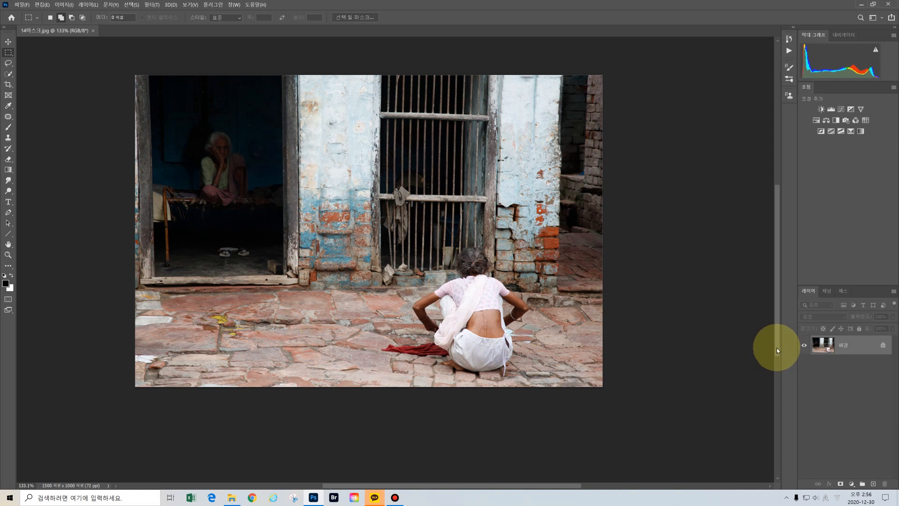
scroll(772, 341, "up", 3)
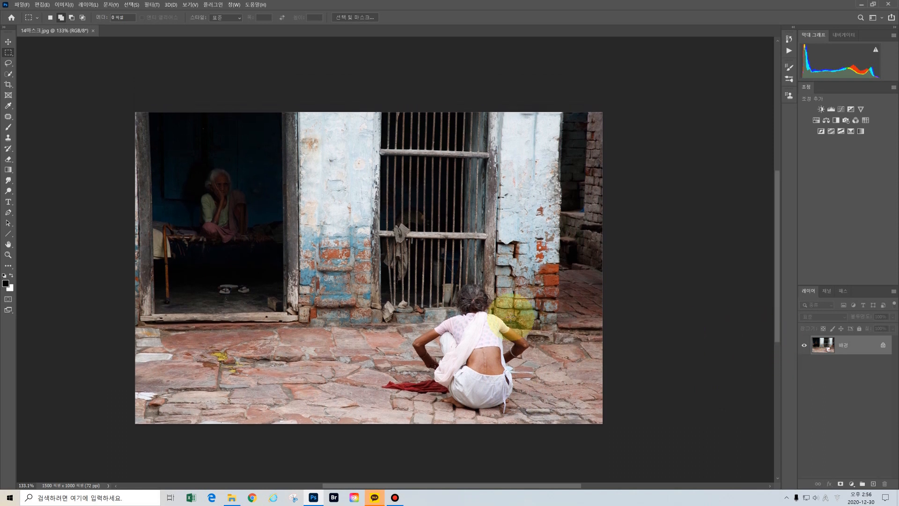
scroll(510, 314, "up", 1)
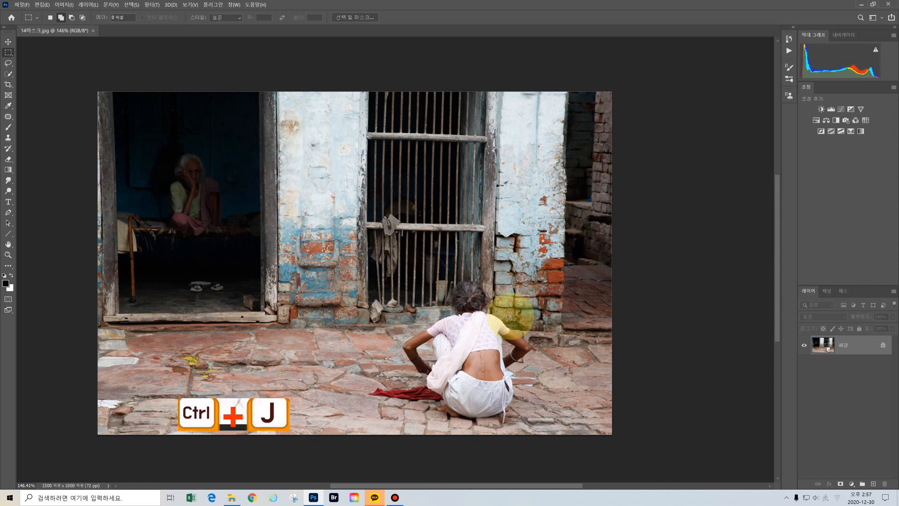
- Duplicate the background layer, keeping the suggested name 배경 복사
right_click(857, 346)
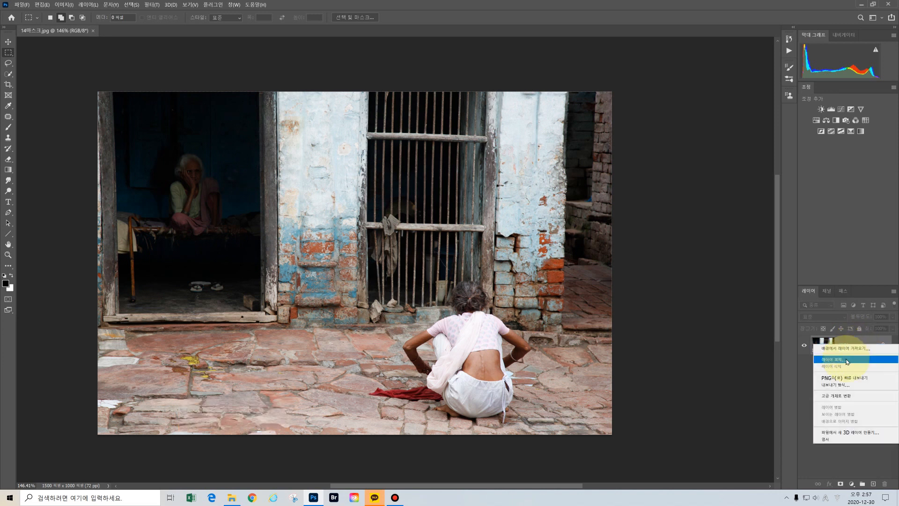
left_click(847, 362)
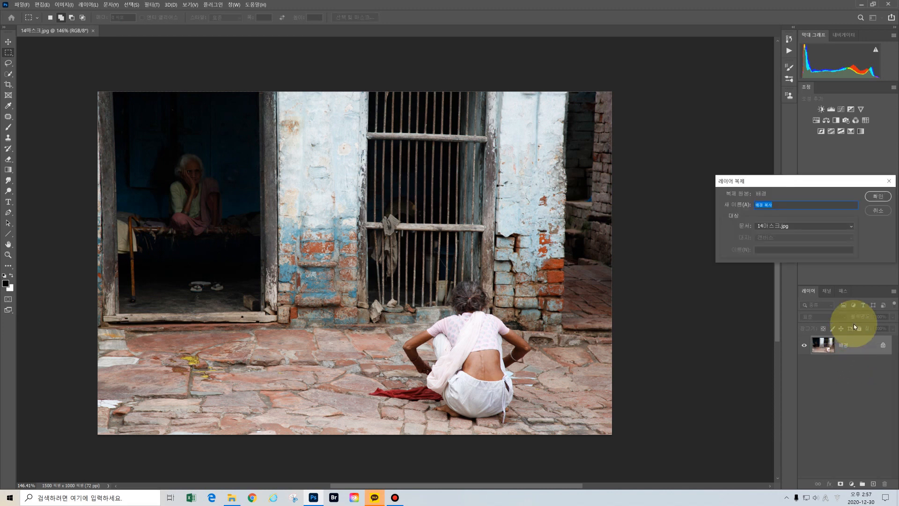
left_click(878, 197)
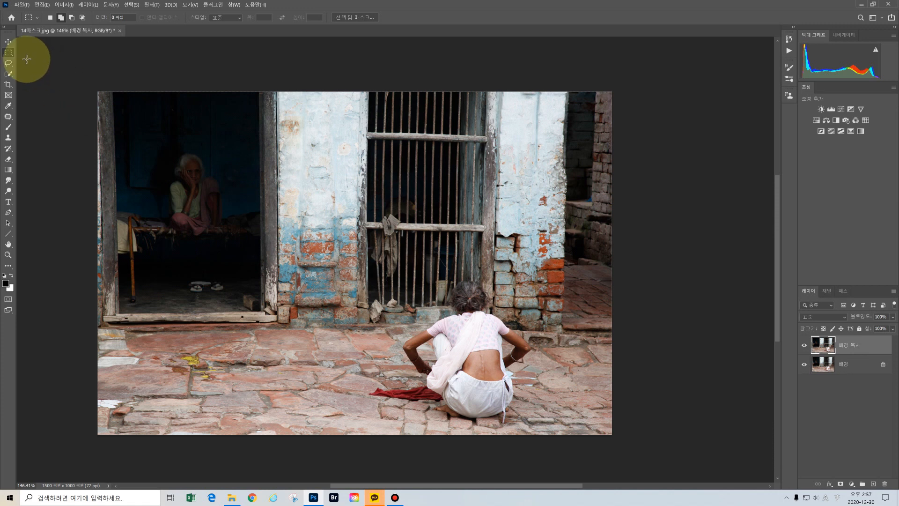
- Try single rectangular marquee selections over the dark doorway in New Selection mode and deselect them
right_click(9, 52)
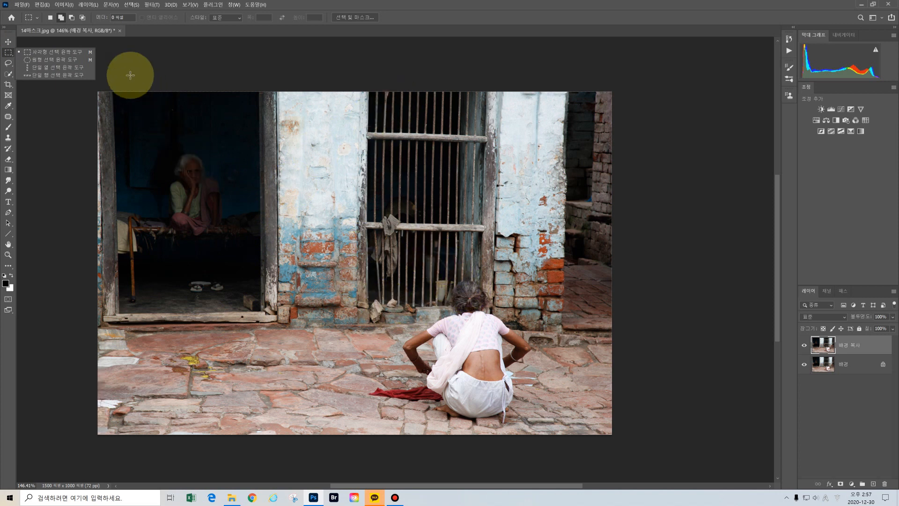
left_click(51, 19)
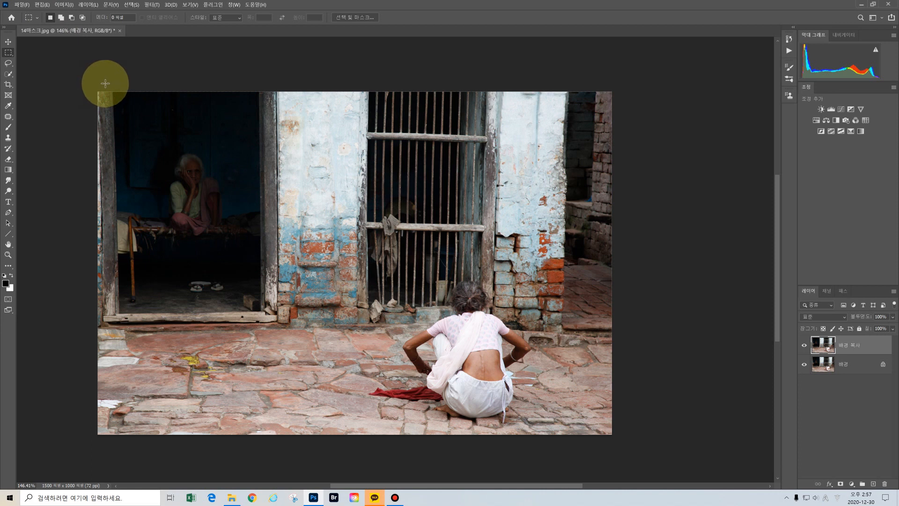
left_click_drag(108, 84, 213, 283)
left_click_drag(173, 81, 258, 312)
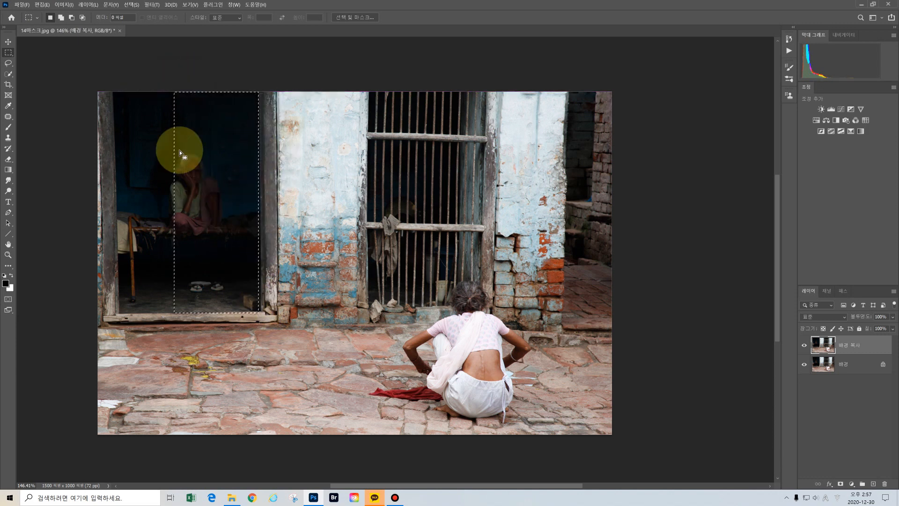
left_click(199, 176)
left_click_drag(98, 80, 192, 318)
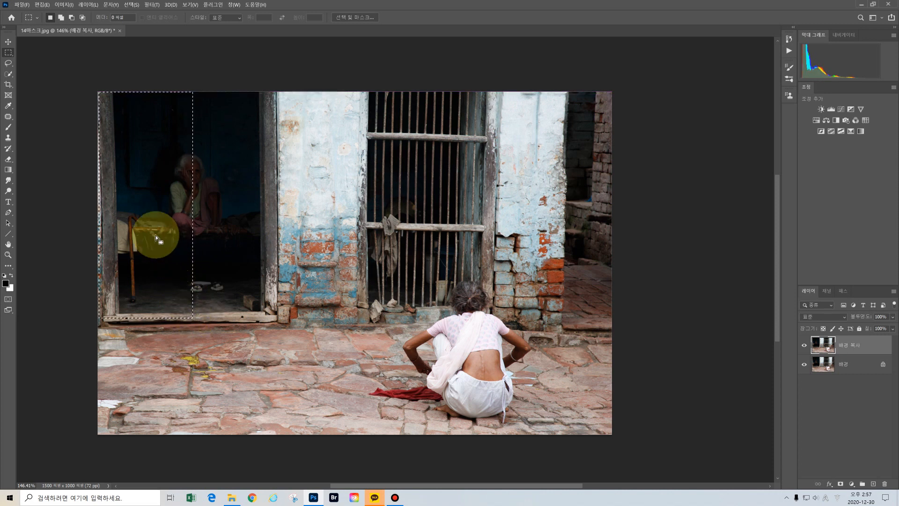
left_click(159, 231)
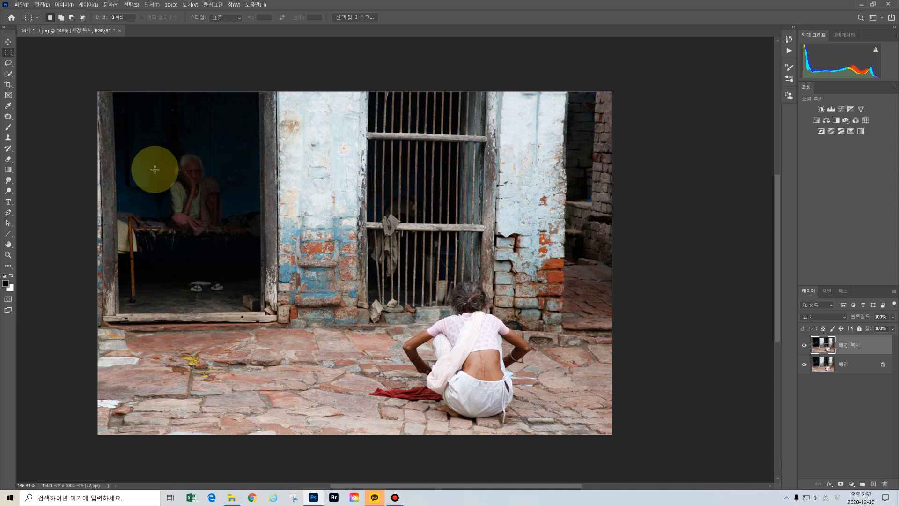
- Select the dark doorway, the barred window and the shaded alley at the photo's right edge together, using rectangular marquees in Add to Selection mode
left_click(61, 20)
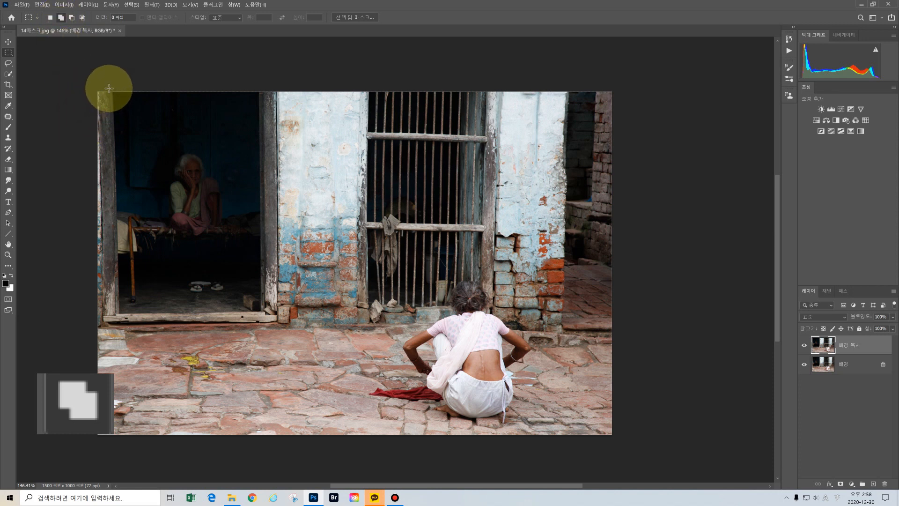
left_click_drag(109, 88, 269, 313)
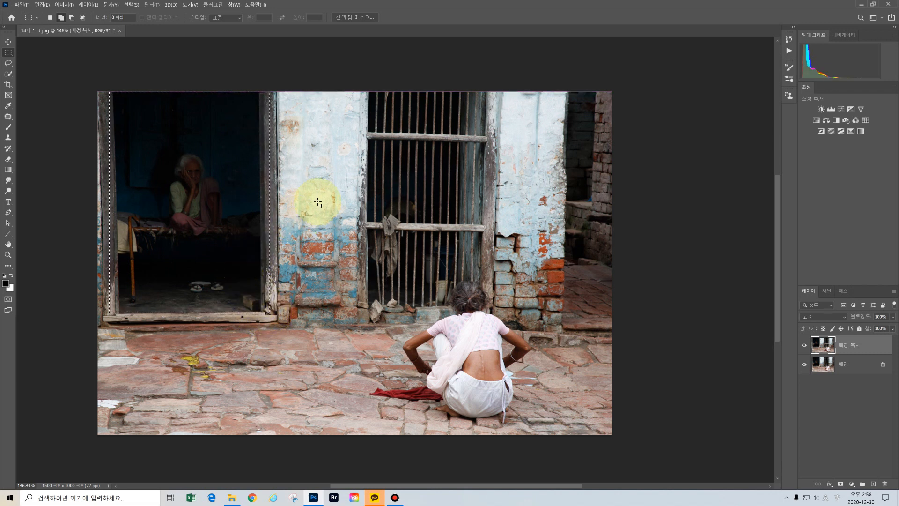
left_click_drag(366, 88, 485, 309)
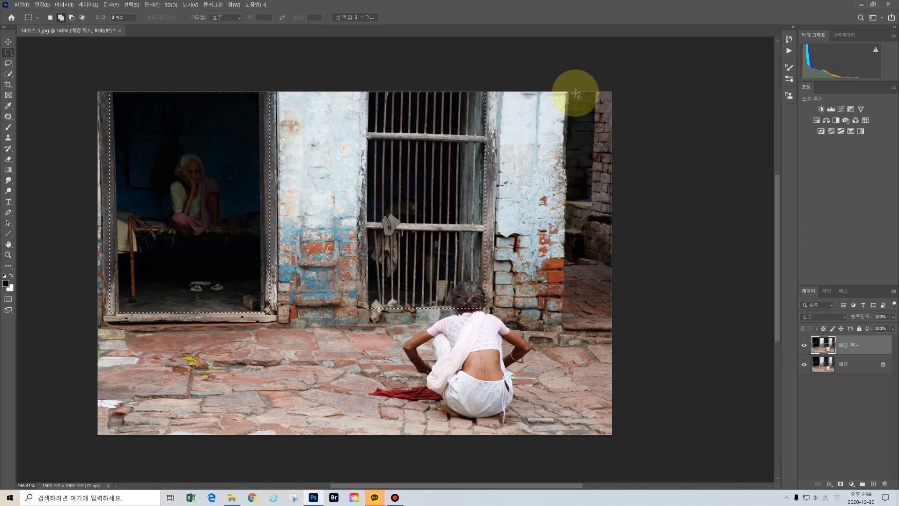
left_click_drag(566, 88, 618, 322)
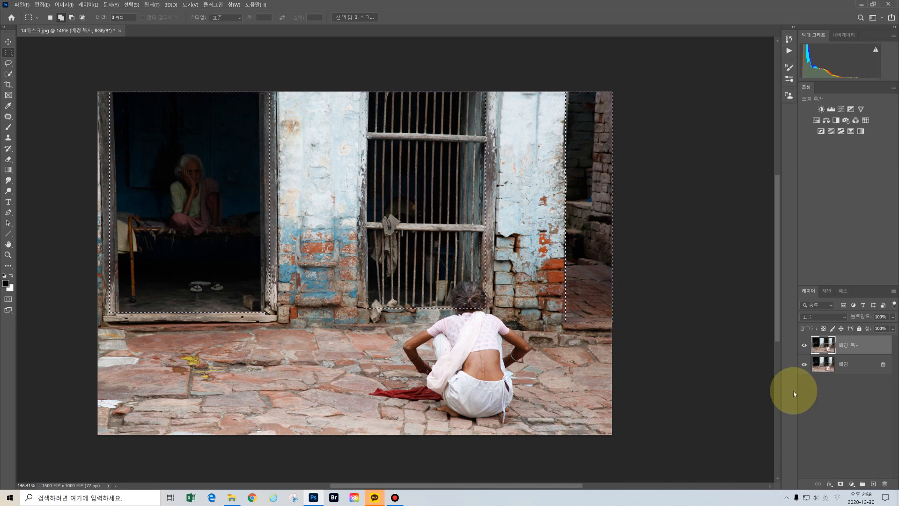
- Add a layer mask from the selection to the background copy and make the layer's image, not its mask, active for editing
left_click(840, 483)
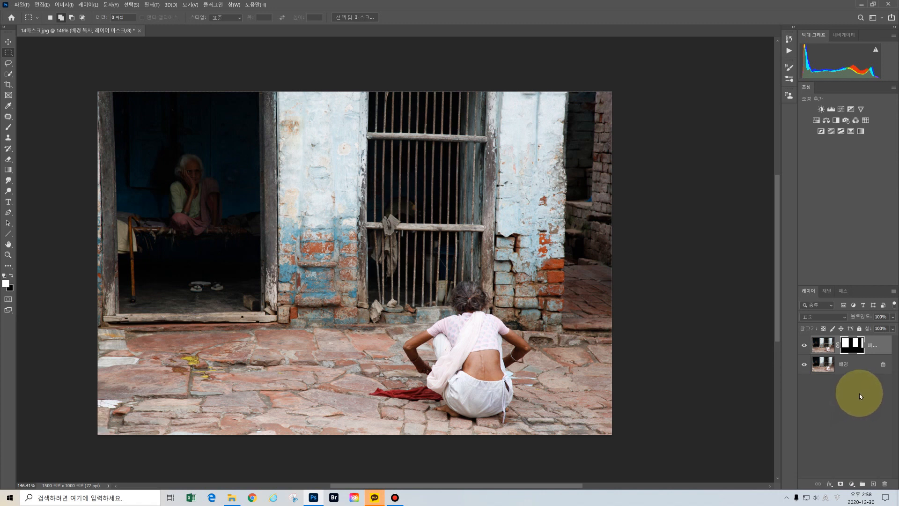
left_click(825, 347)
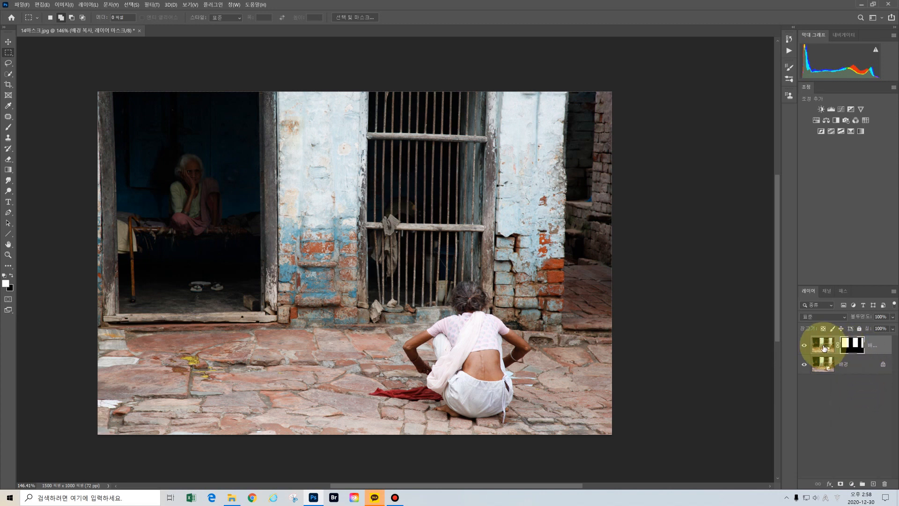
left_click(852, 345)
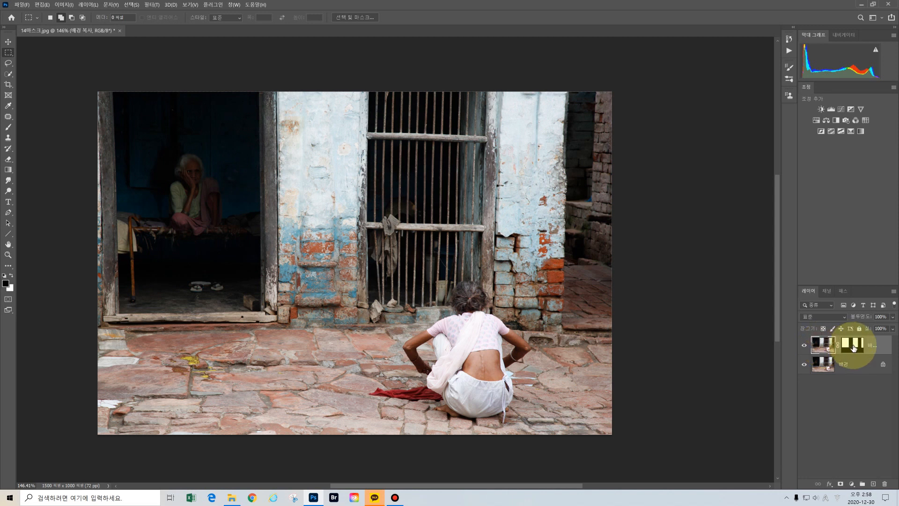
left_click(824, 346)
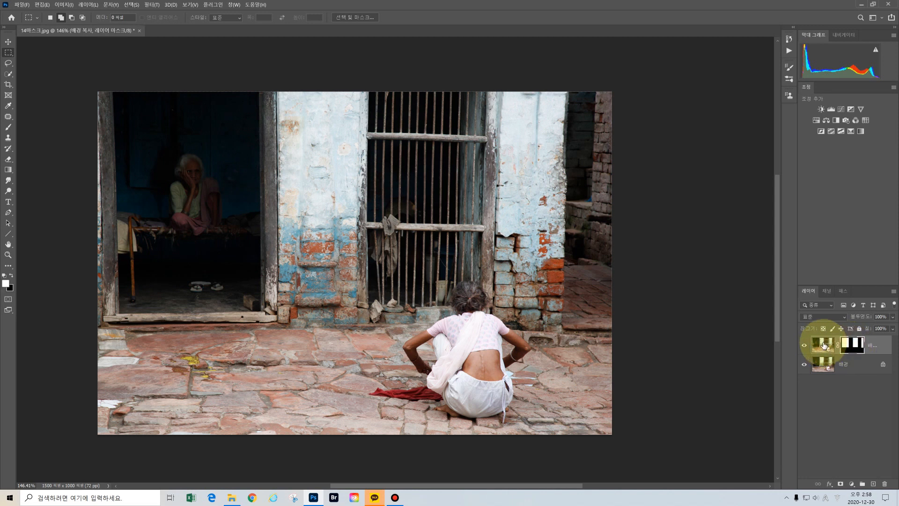
left_click(824, 346)
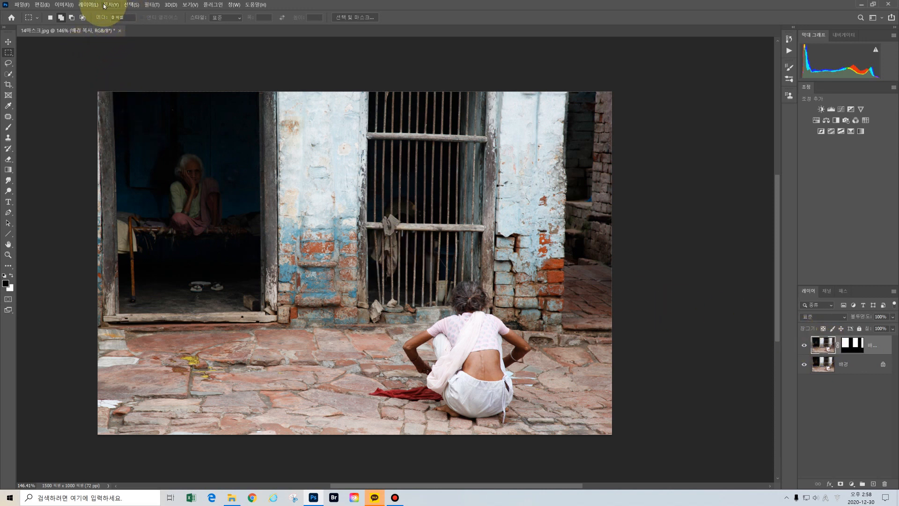
- Brighten the background copy's image with an Exposure adjustment of +1.36
left_click(60, 6)
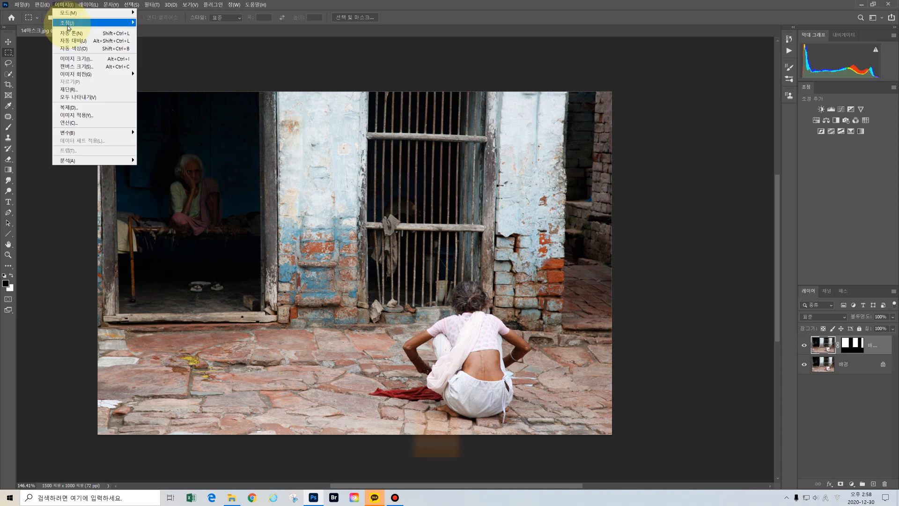
mouse_move(134, 24)
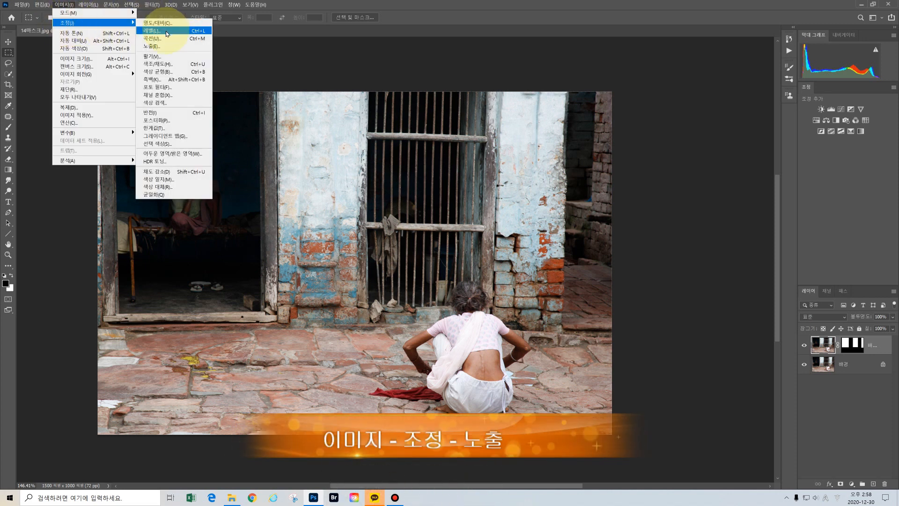
left_click(166, 47)
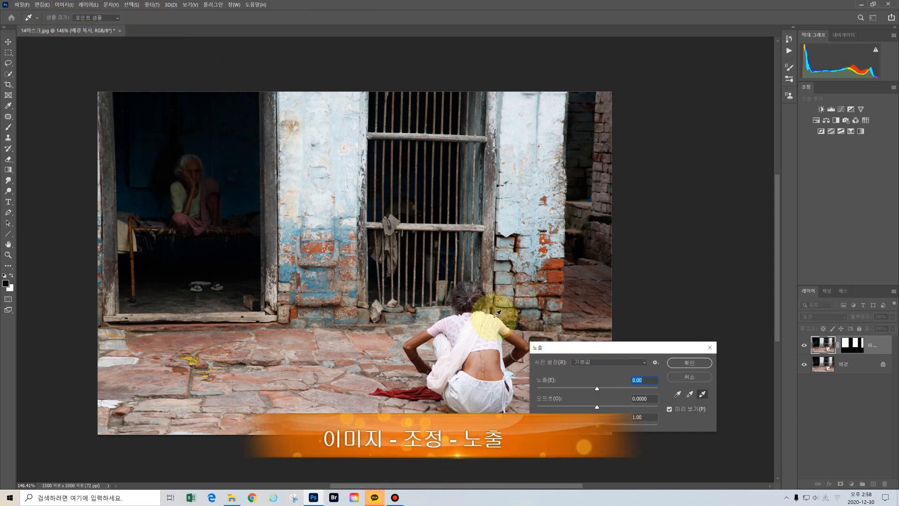
left_click_drag(620, 348, 625, 363)
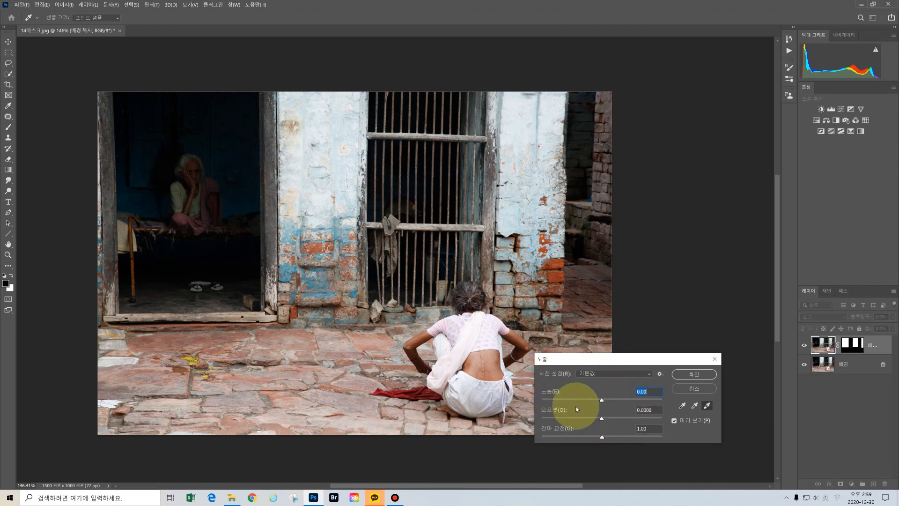
left_click(609, 398)
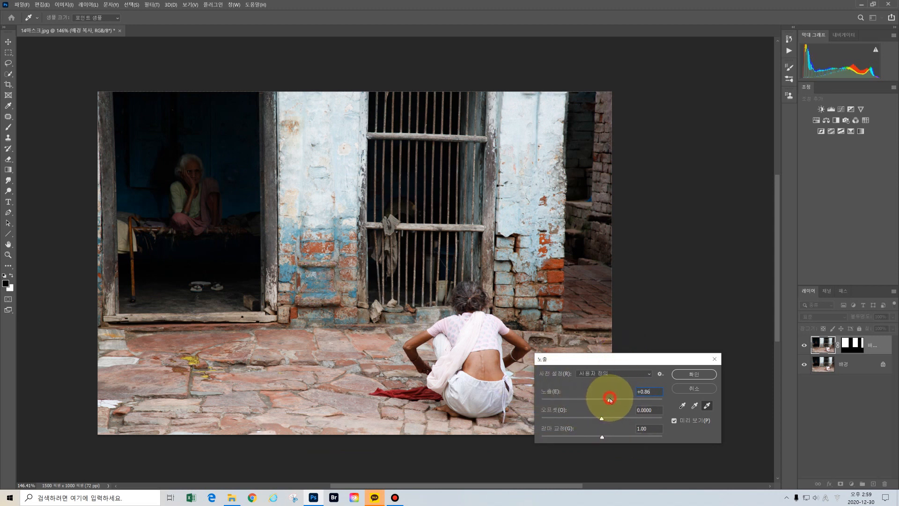
left_click_drag(611, 399, 614, 397)
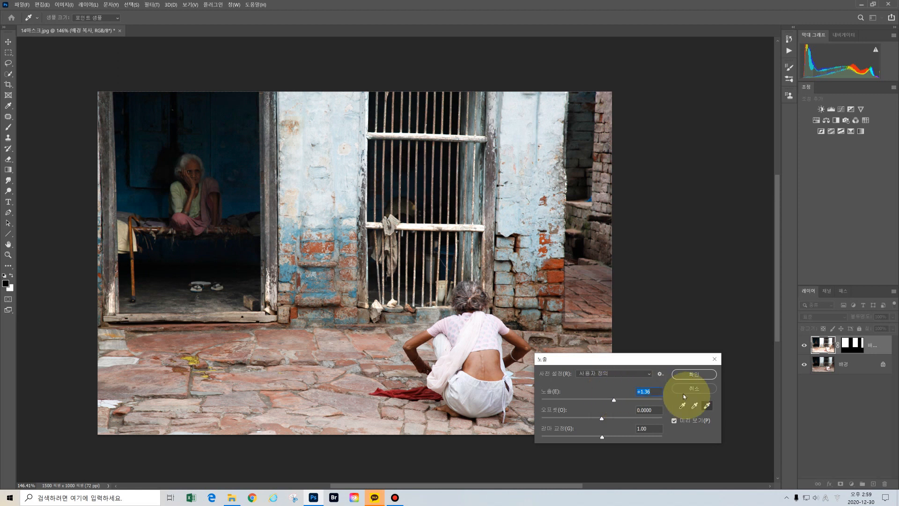
left_click(697, 373)
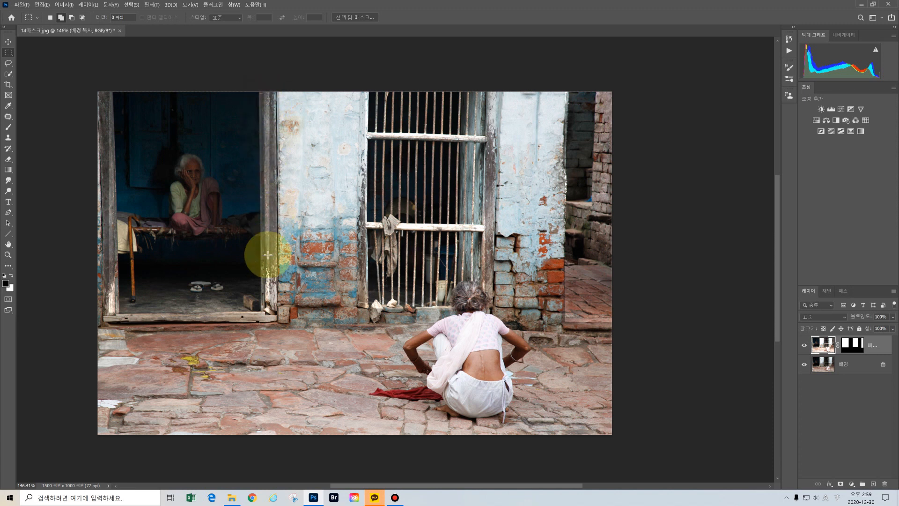
- Paint black at 30% brush opacity on the background copy's layer mask along both side frames of the dark doorway
scroll(271, 244, "up", 3)
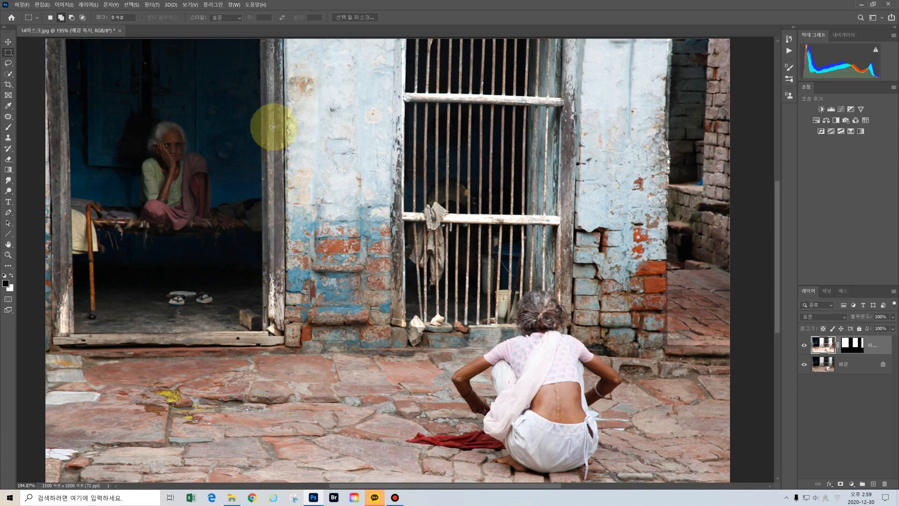
scroll(274, 149, "down", 2)
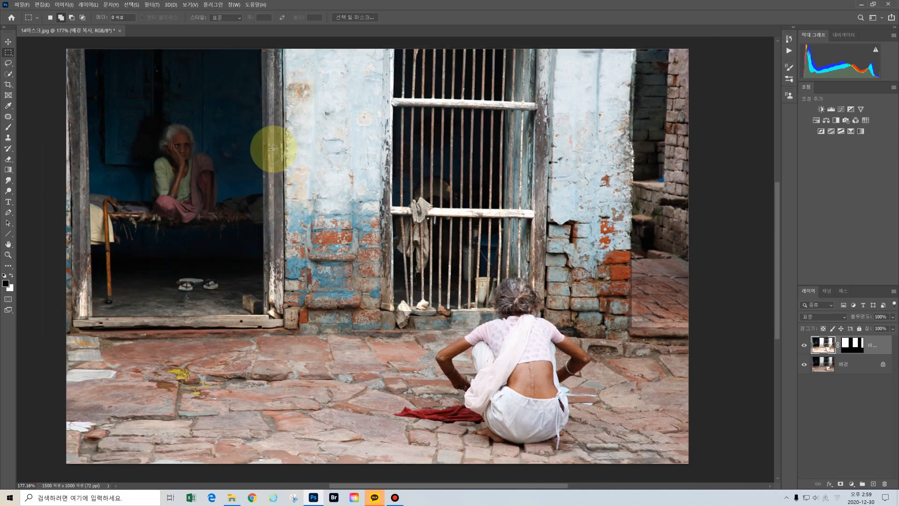
left_click_drag(273, 149, 294, 170)
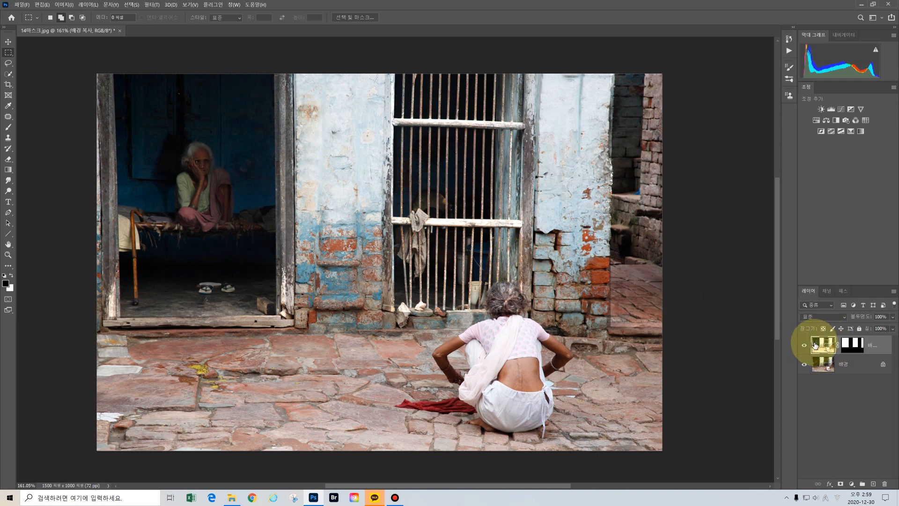
left_click(852, 346)
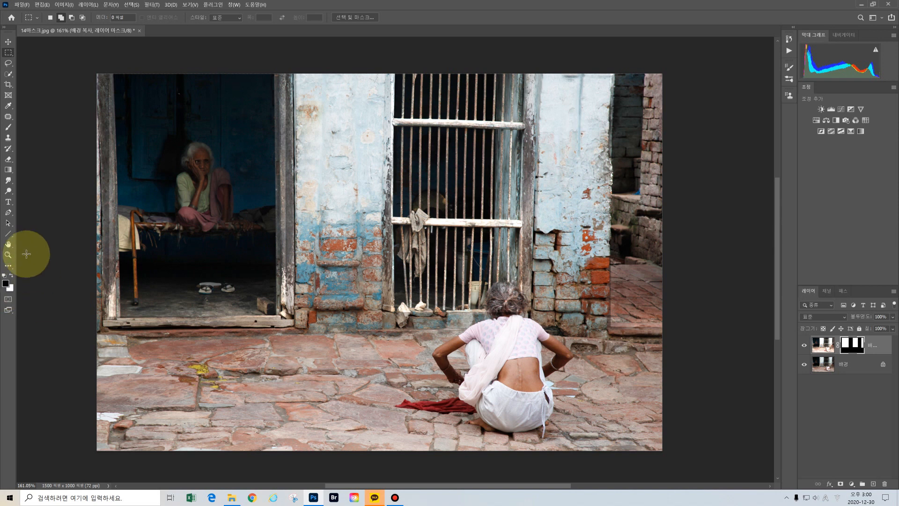
left_click(8, 129)
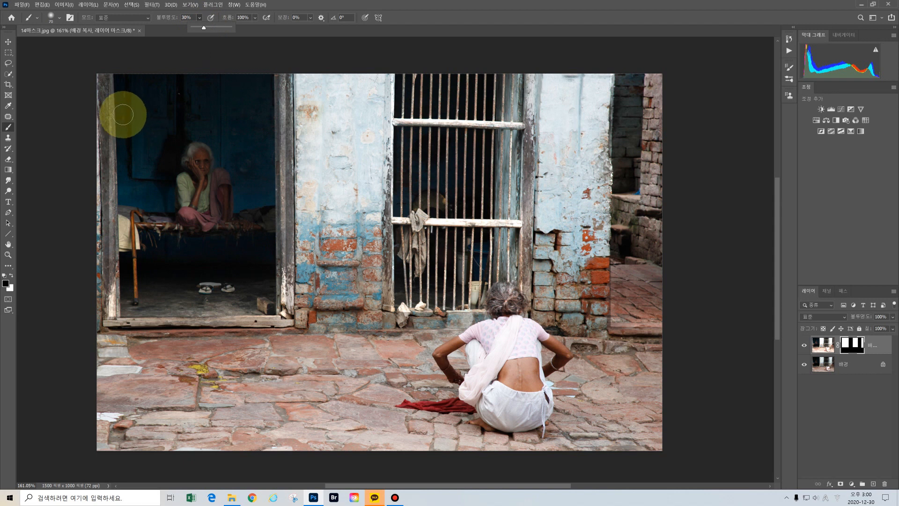
key("bracketleft")
key("bracketleft")
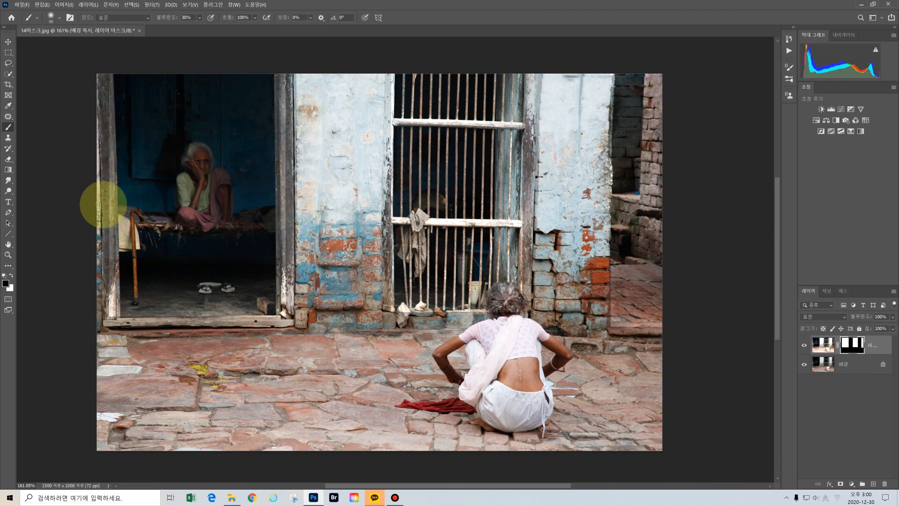
mouse_move(110, 74)
left_mouse_down()
mouse_move(108, 340)
mouse_move(105, 310)
left_mouse_up()
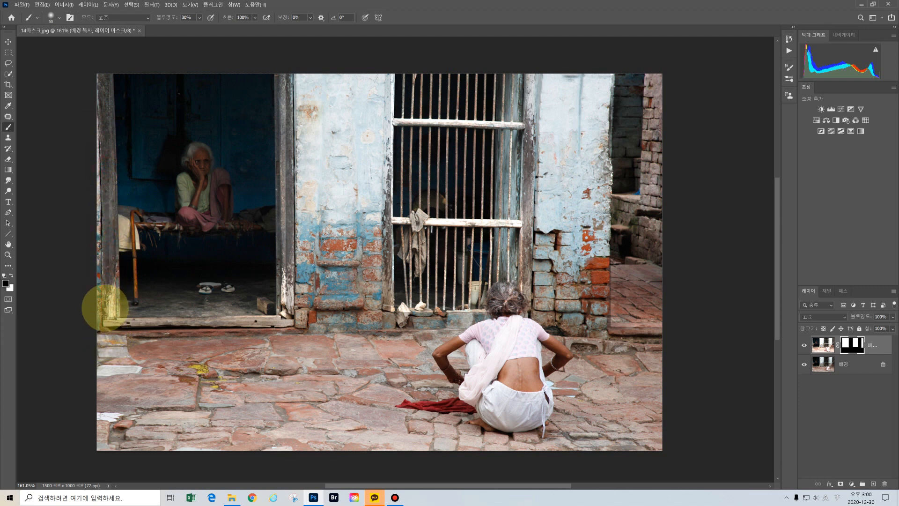
left_click_drag(280, 86, 277, 313)
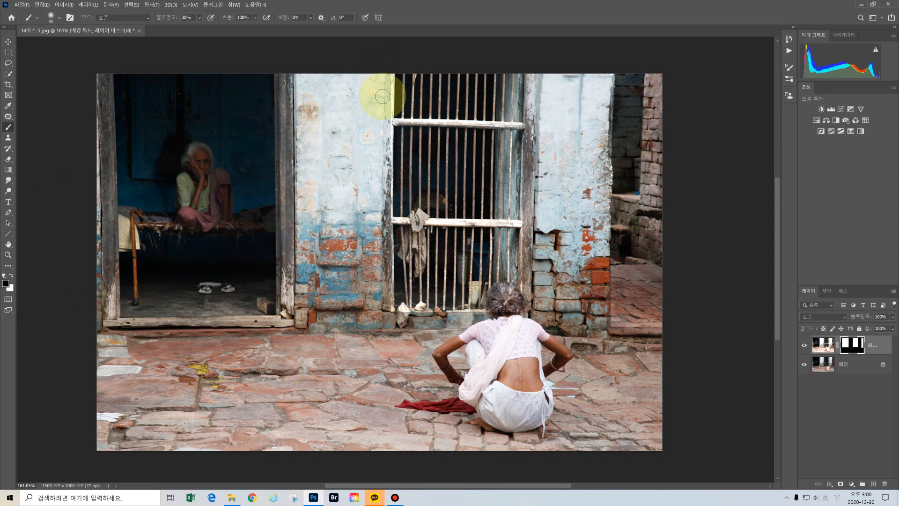
- Paint black on the layer mask along the barred window's side frames, over the seated woman's hair and along the alley's wall edge
left_click_drag(384, 69, 386, 98)
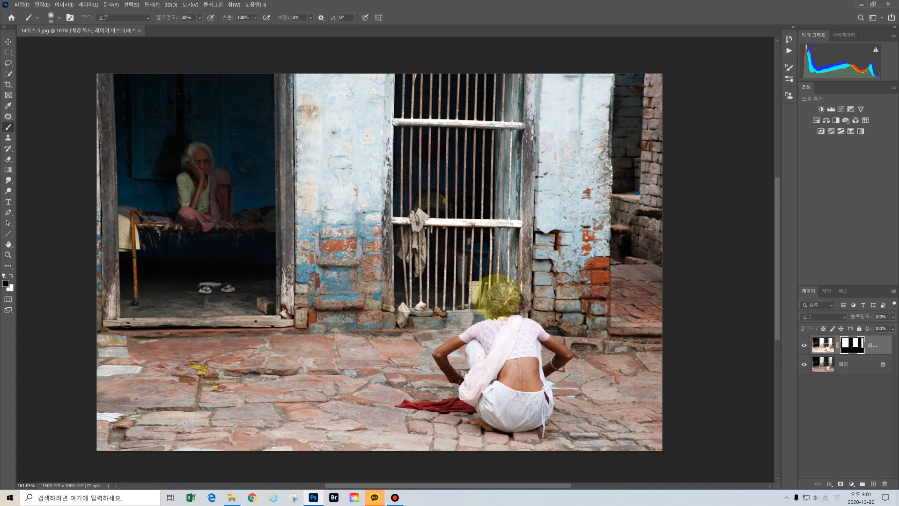
left_click(520, 300)
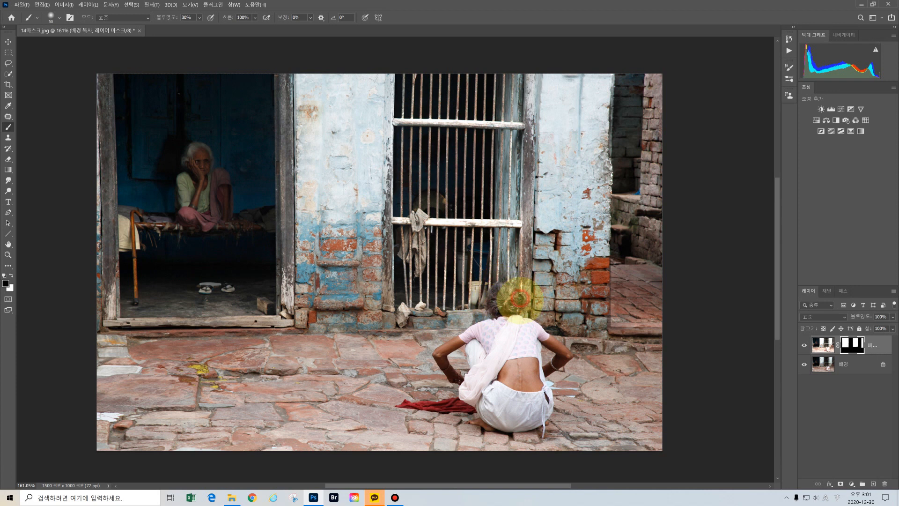
mouse_move(525, 73)
left_mouse_down()
mouse_move(532, 139)
mouse_move(526, 207)
mouse_move(519, 145)
mouse_move(521, 291)
left_mouse_up()
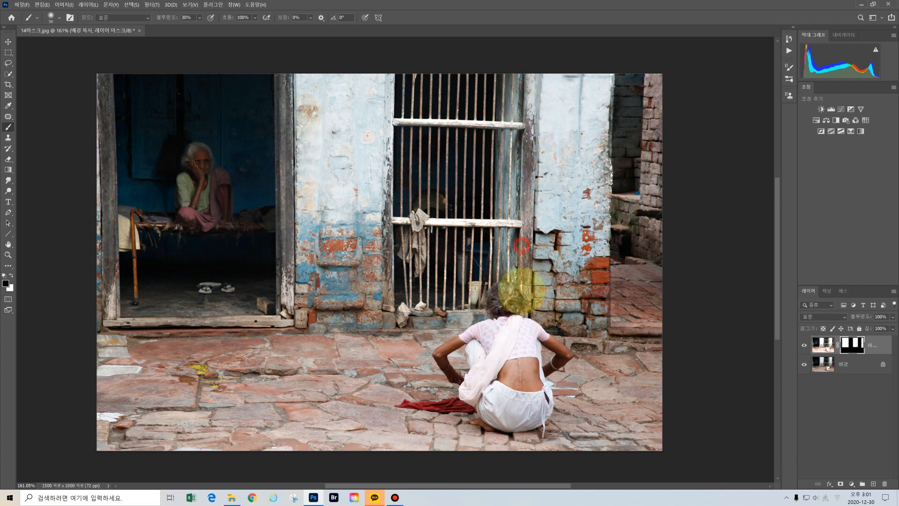
mouse_move(607, 78)
left_mouse_down()
mouse_move(606, 135)
mouse_move(598, 66)
mouse_move(607, 96)
mouse_move(604, 330)
left_mouse_up()
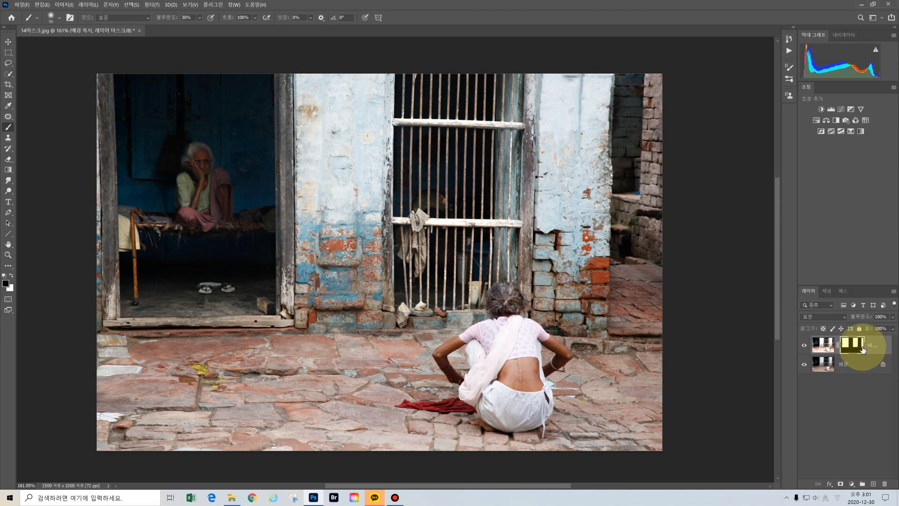
left_click(63, 5)
mouse_move(70, 22)
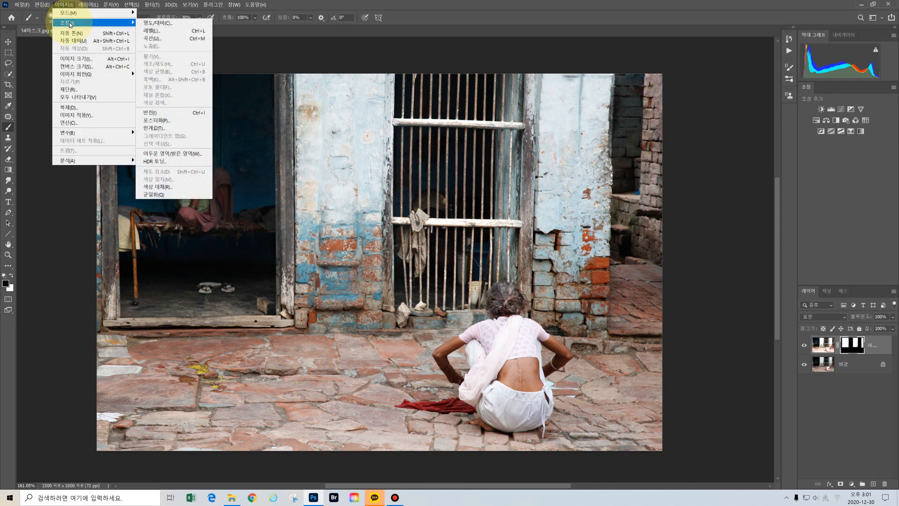
left_click(632, 8)
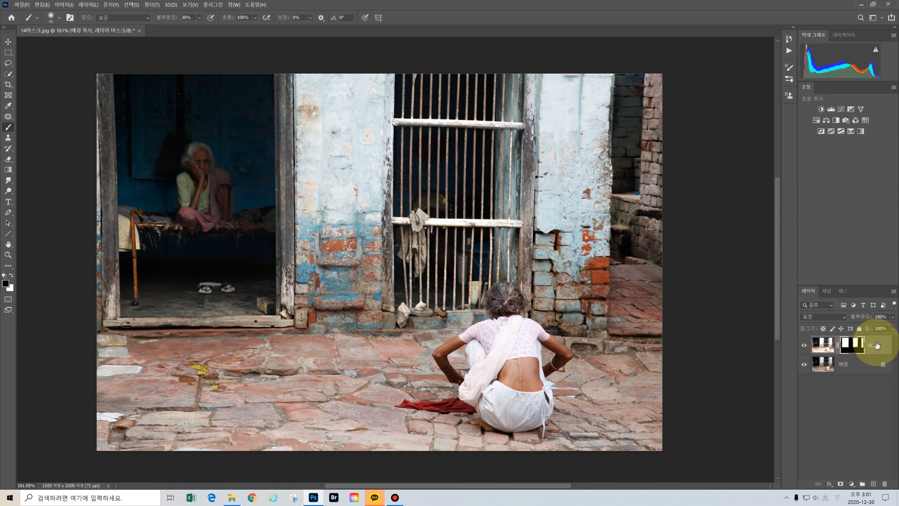
- Delete the masked background copy and make a fresh duplicate of the Background layer
left_click_drag(876, 344, 885, 482)
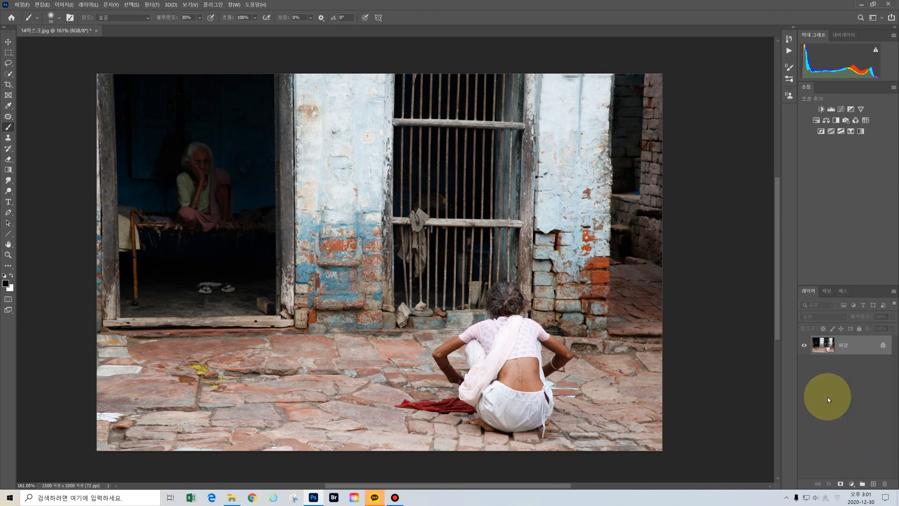
key("ctrl+j")
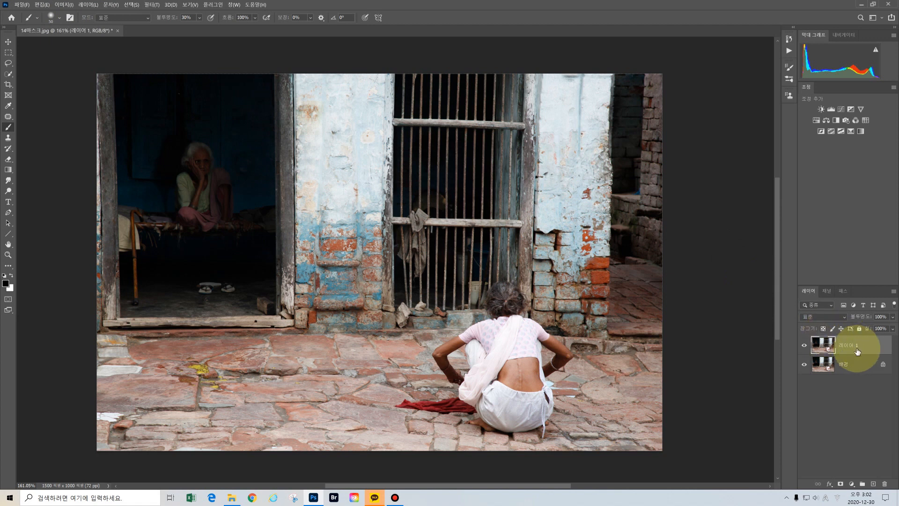
left_click(852, 484)
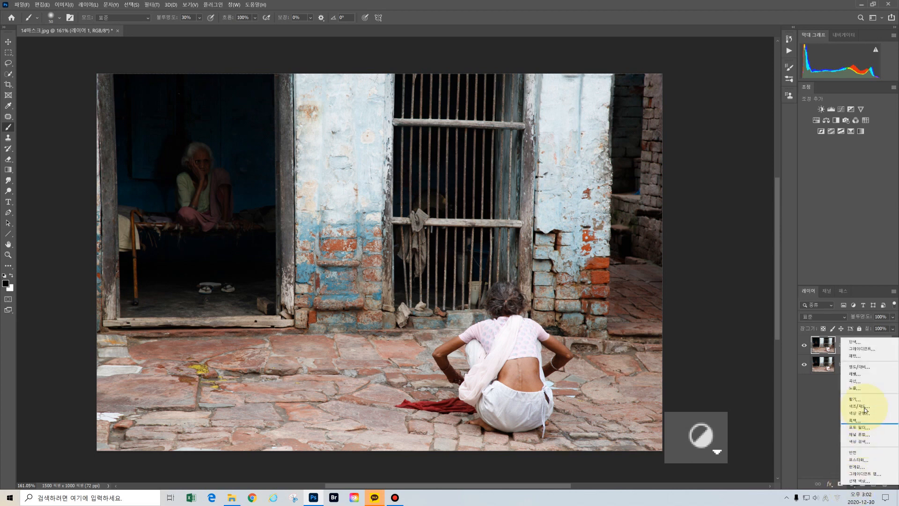
left_click(865, 389)
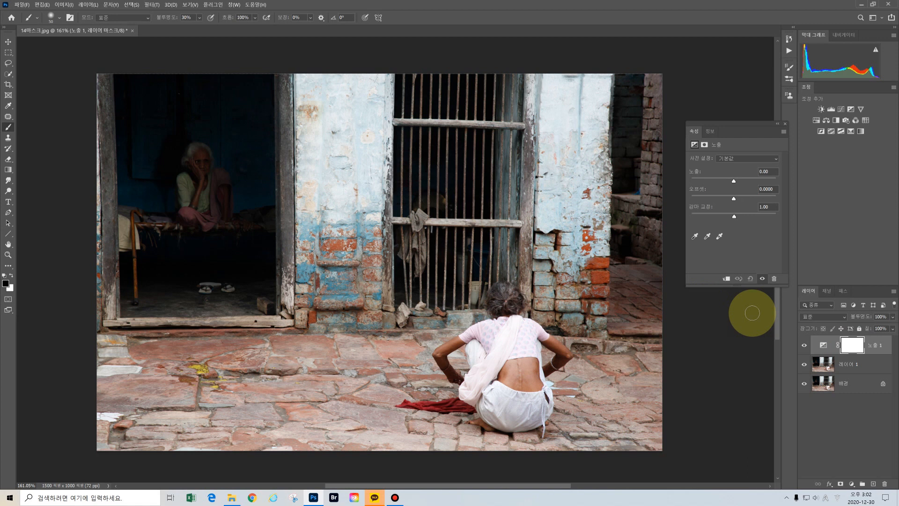
left_click(784, 125)
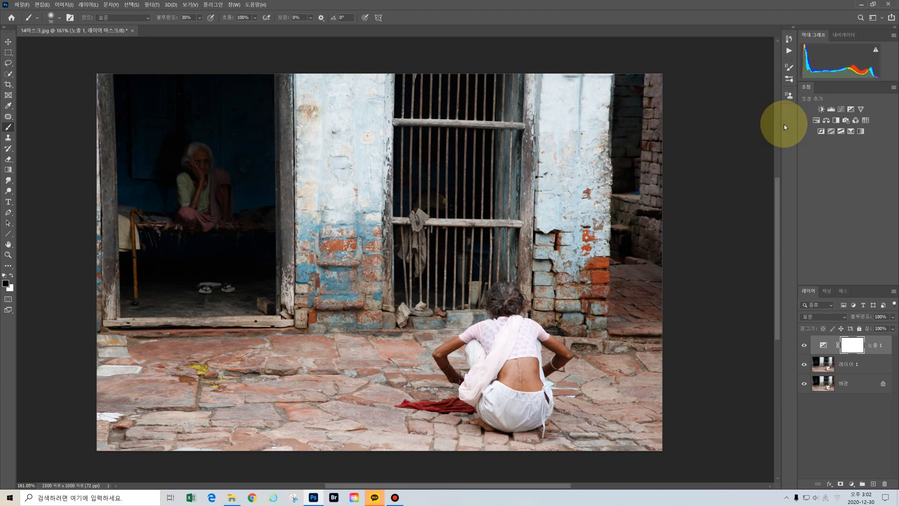
left_click_drag(872, 343, 884, 483)
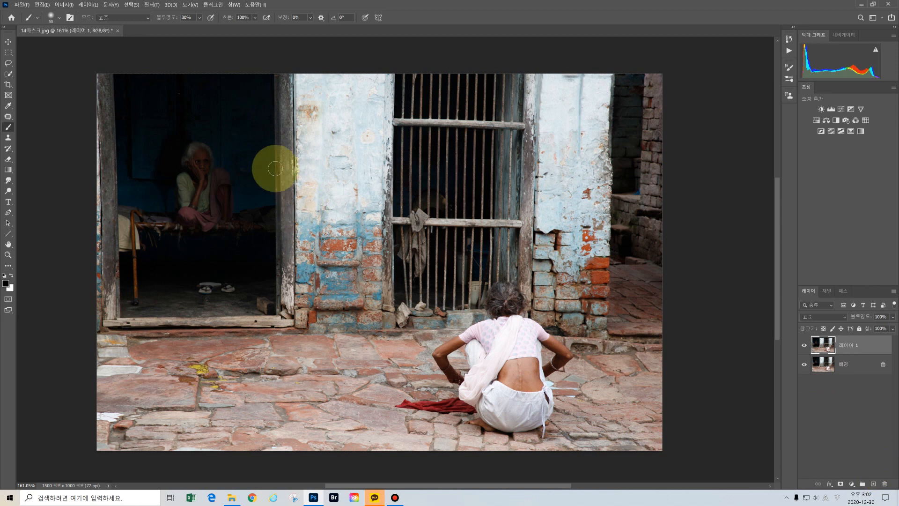
- Select the dark doorway, the barred window and the shaded alley together with added rectangular marquee selections on the duplicated layer
left_click_drag(8, 52, 28, 51)
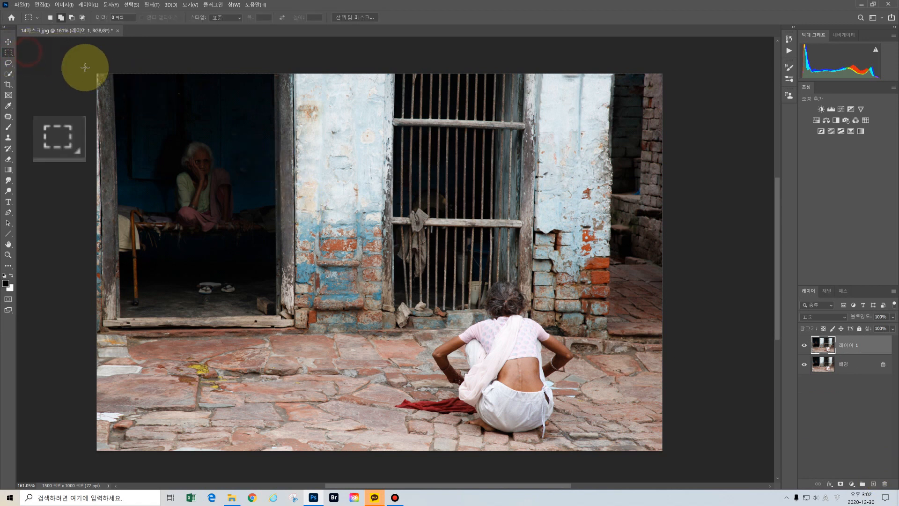
left_click_drag(109, 69, 281, 321)
left_click_drag(389, 74, 528, 312)
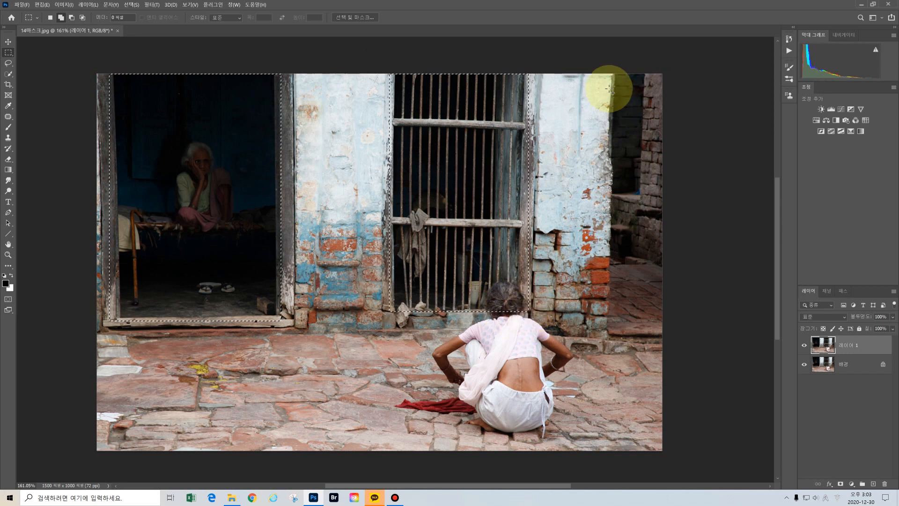
left_click_drag(606, 65, 670, 328)
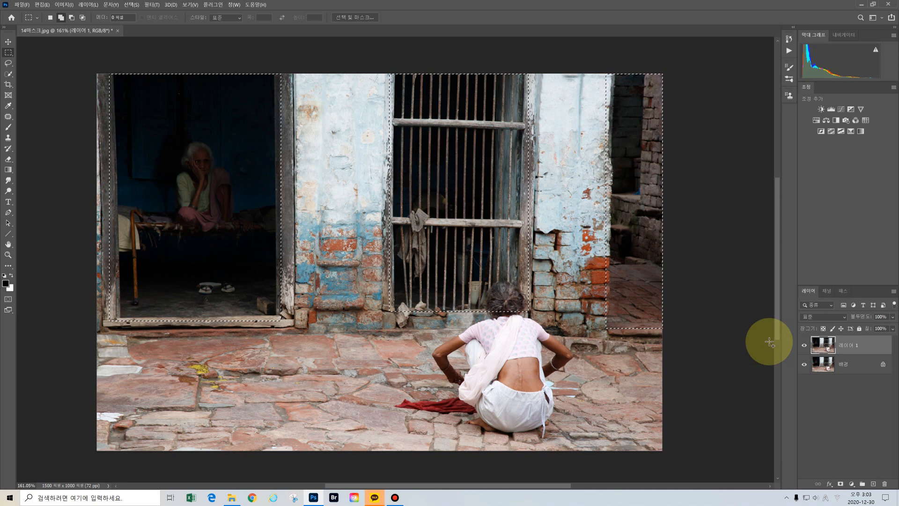
- Add an Exposure adjustment layer masked by the selection, clip it to the duplicated layer and set its exposure to +1.42
left_click(851, 483)
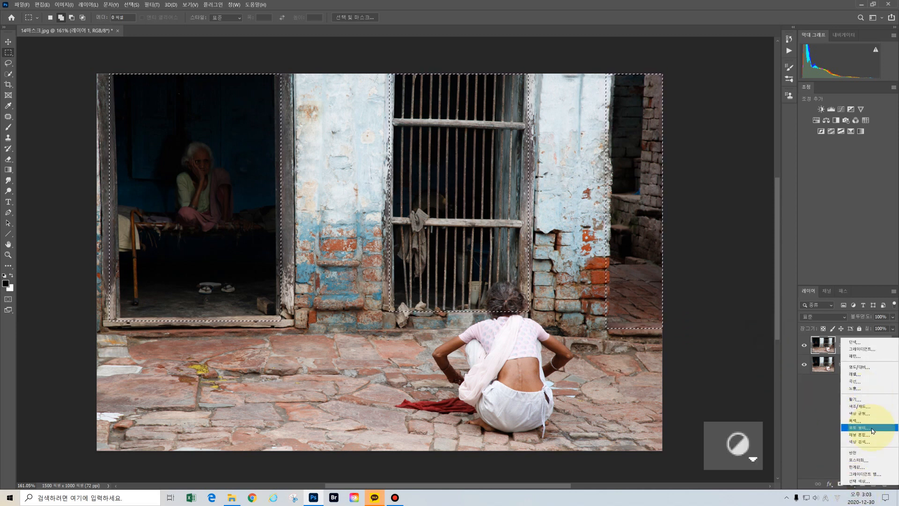
left_click(870, 388)
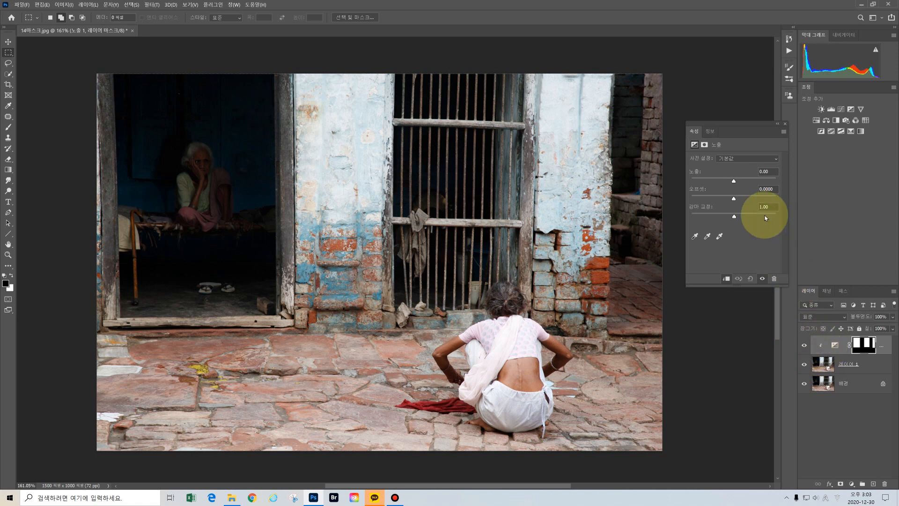
left_click(740, 179)
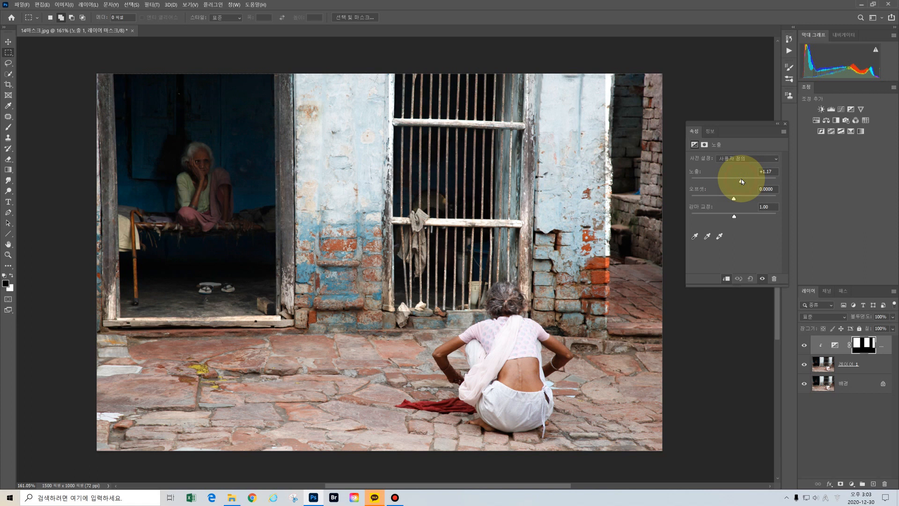
left_click_drag(740, 180, 742, 181)
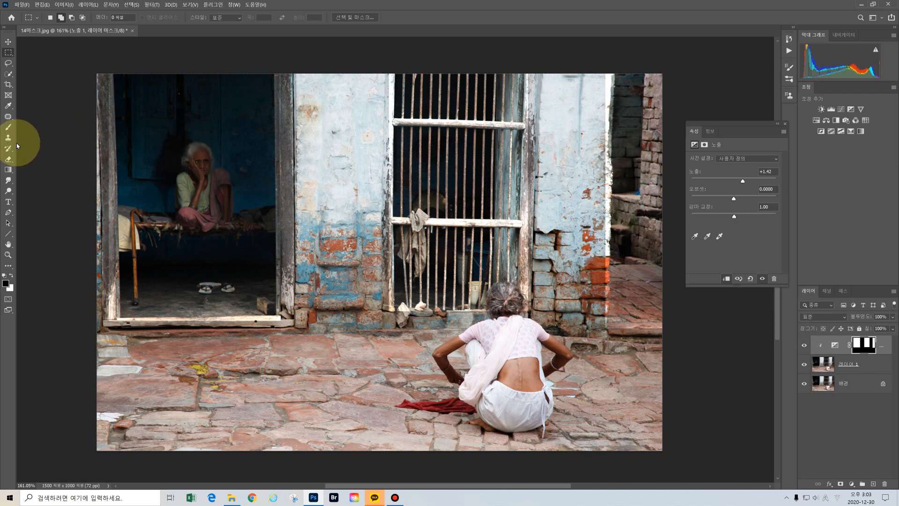
- Paint black at 30% opacity on the Exposure layer's mask along the edges of the alley, doorway and window to soften the brightened borders
left_click(8, 127)
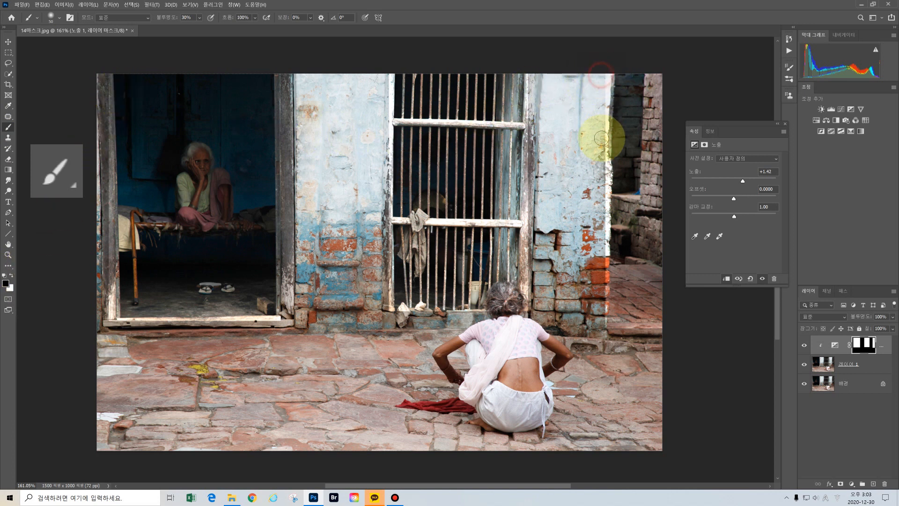
left_click_drag(604, 107, 604, 173)
mouse_move(599, 210)
left_mouse_down()
mouse_move(602, 234)
mouse_move(601, 166)
mouse_move(601, 327)
mouse_move(604, 300)
mouse_move(604, 331)
mouse_move(665, 330)
mouse_move(595, 329)
mouse_move(657, 332)
left_mouse_up()
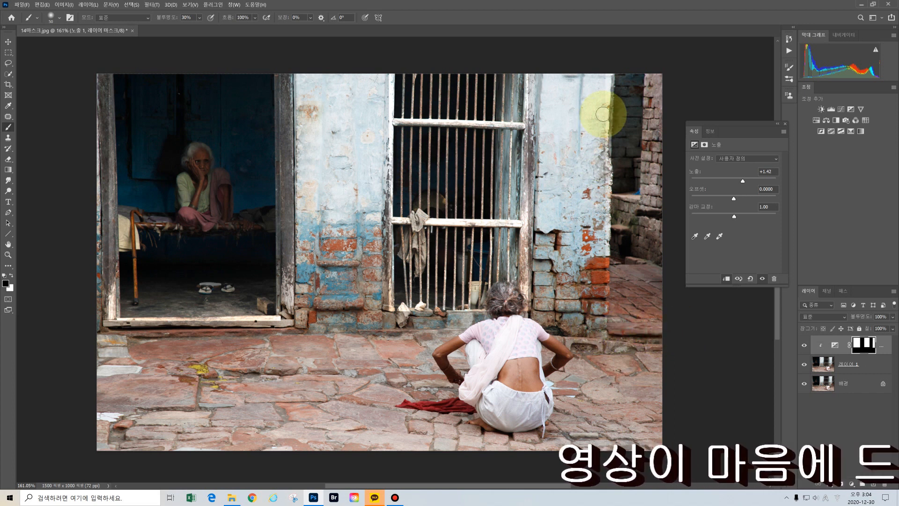
left_click_drag(596, 178, 592, 220)
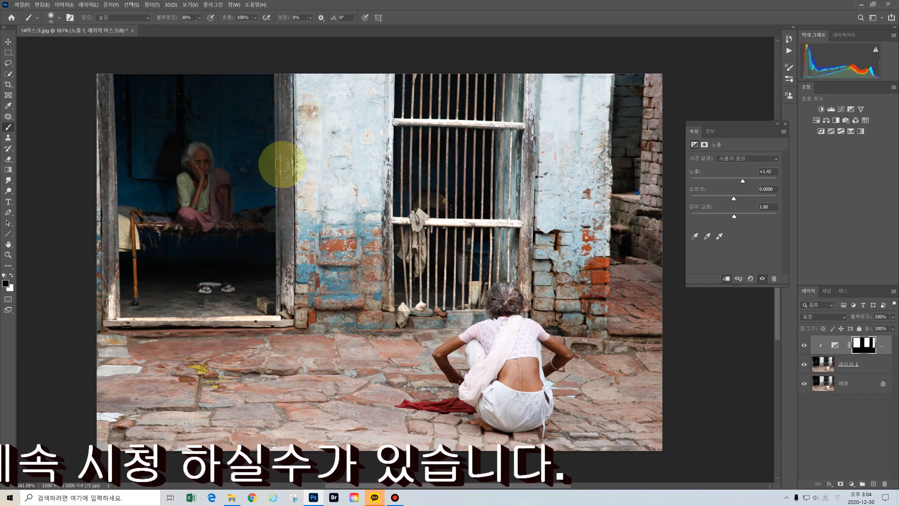
left_click(285, 73)
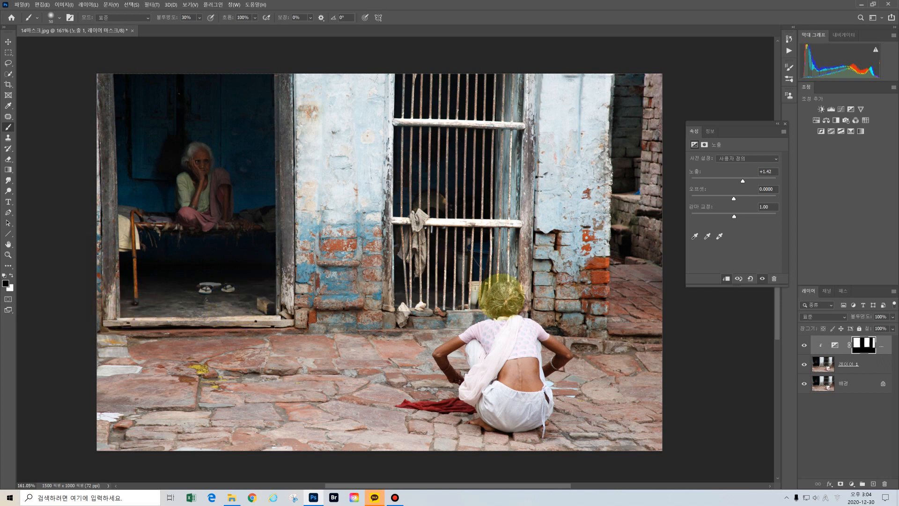
- Merge the Exposure adjustment layer down into the duplicated layer and hide the merged layer to compare with the original
right_click(877, 345)
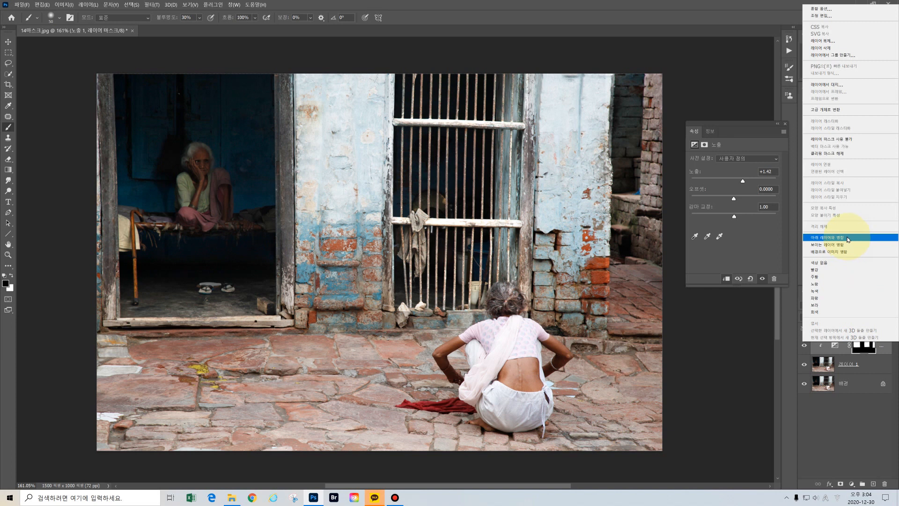
key("ctrl+e")
left_click(864, 429)
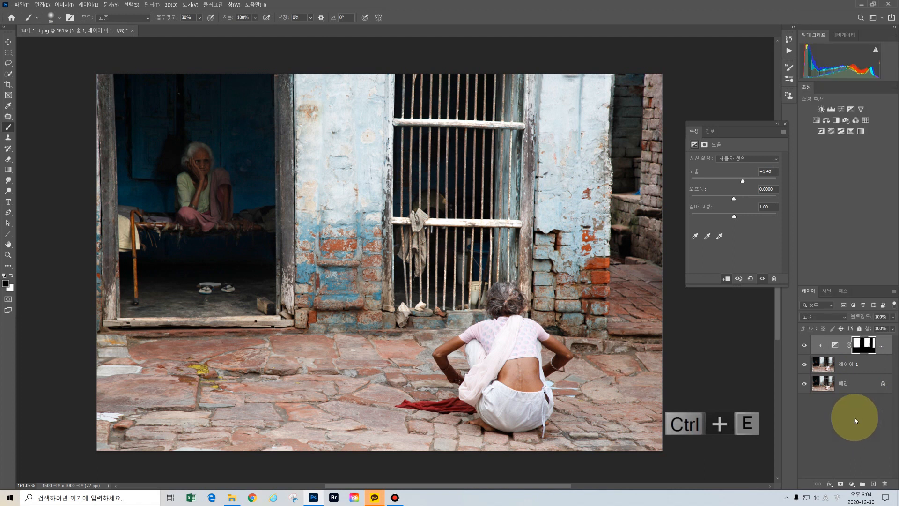
key("ctrl+e")
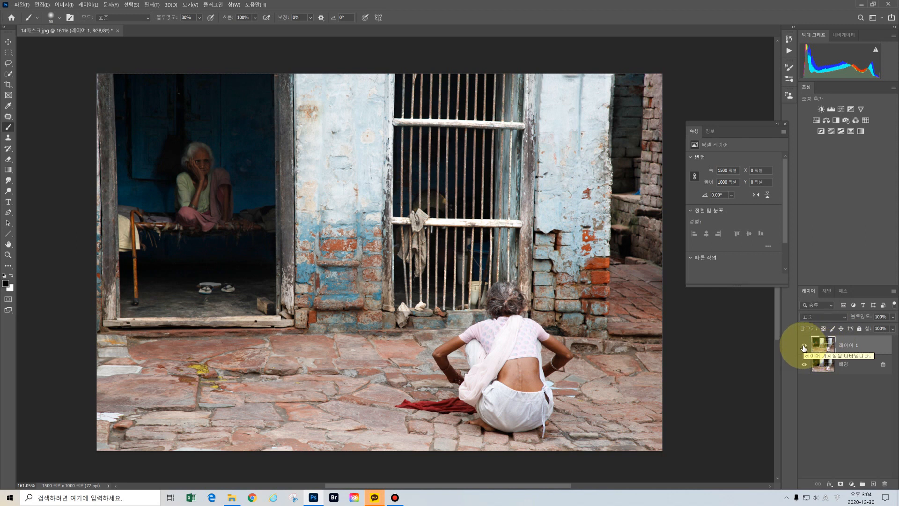
left_click(803, 347)
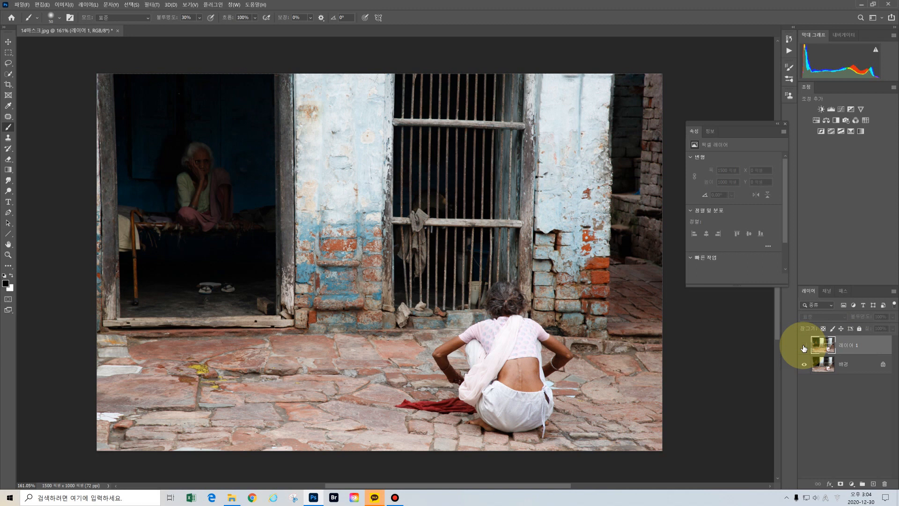
- Show the merged layer again and close 14마스크.jpg without saving its changes
left_click(804, 346)
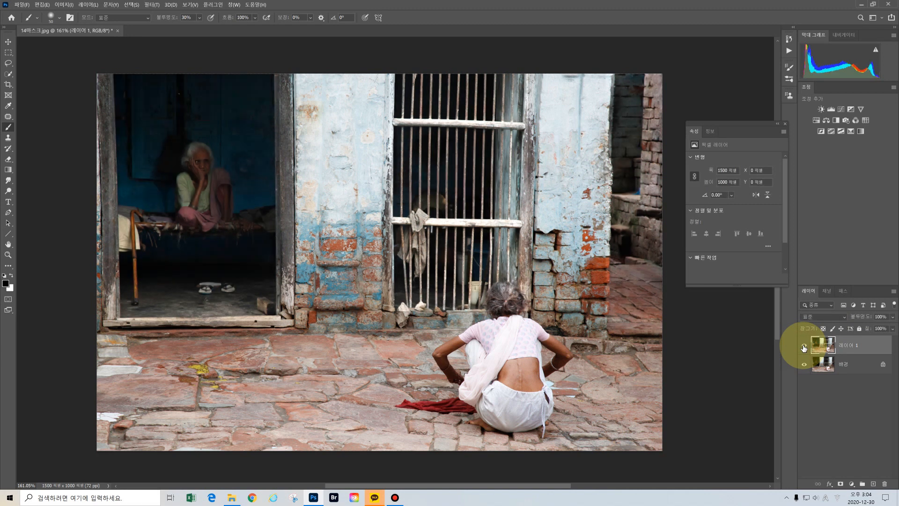
left_click(785, 124)
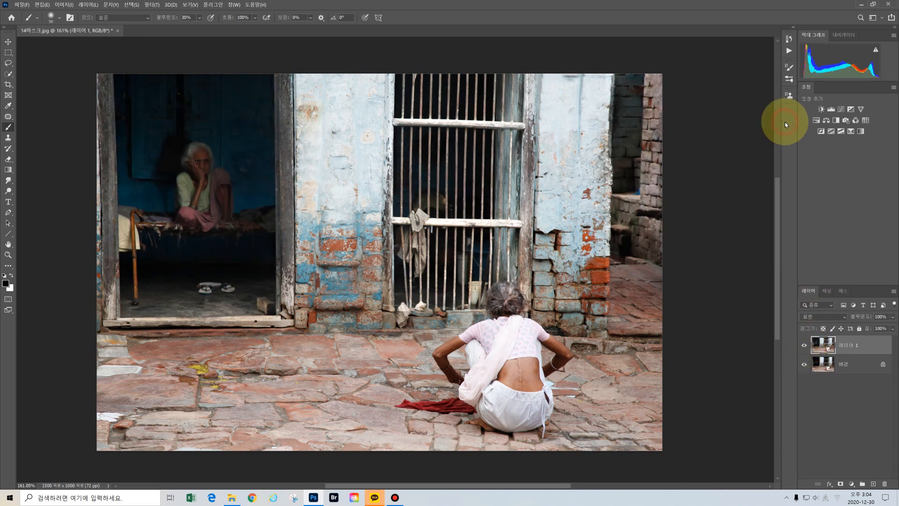
left_click(117, 31)
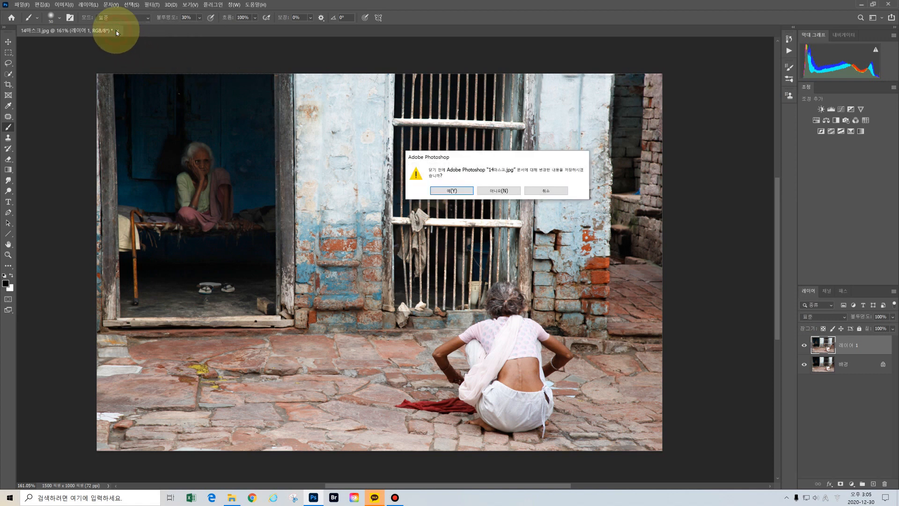
left_click(501, 193)
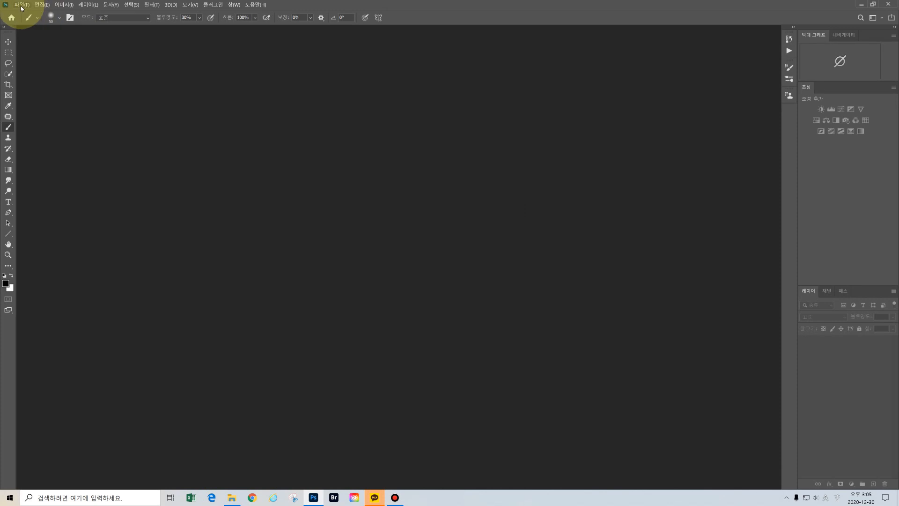
- Open the photo _Z0A6413.jpg and duplicate its background layer
key("ctrl+0")
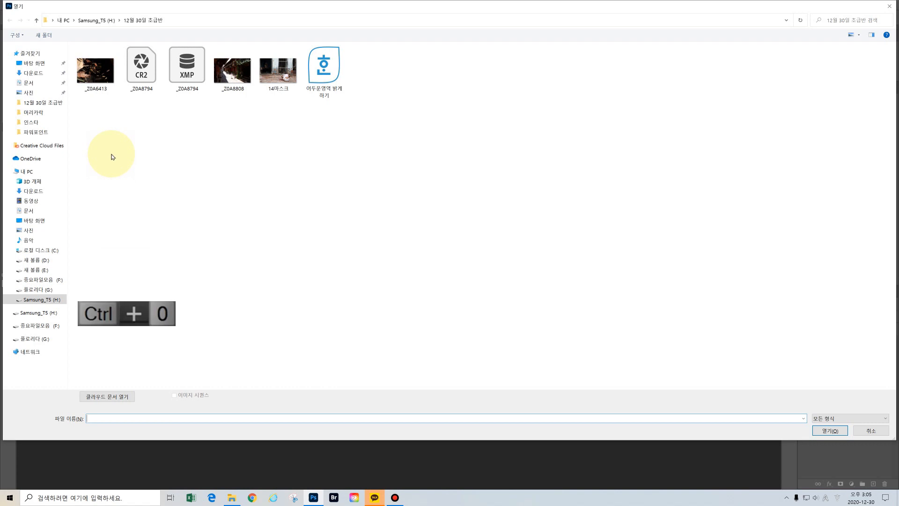
left_click(102, 84)
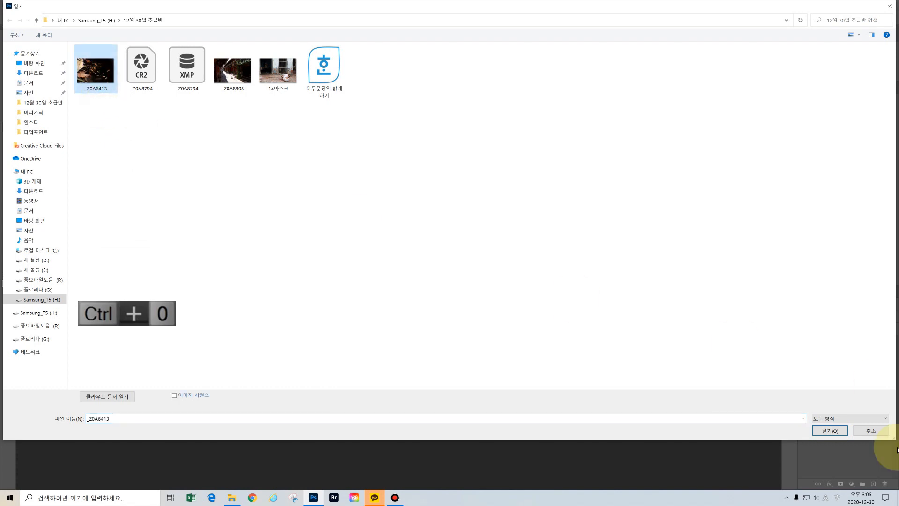
left_click(837, 431)
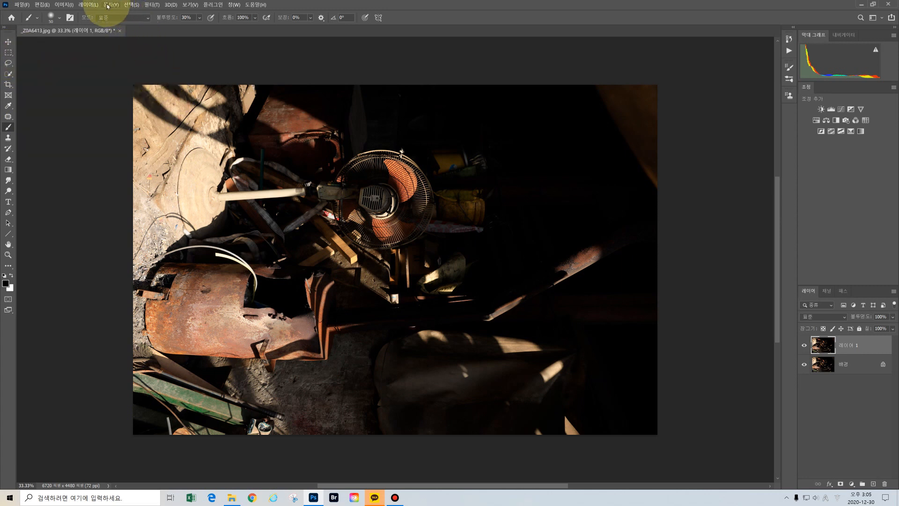
- Start a Color Range selection of the highlights on the duplicated layer with fuzziness 100% and range 200
left_click(130, 6)
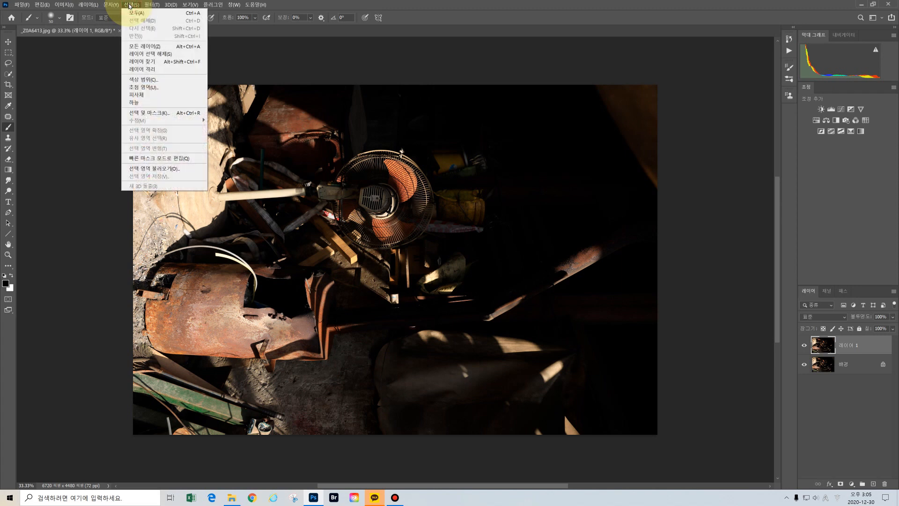
left_click(164, 79)
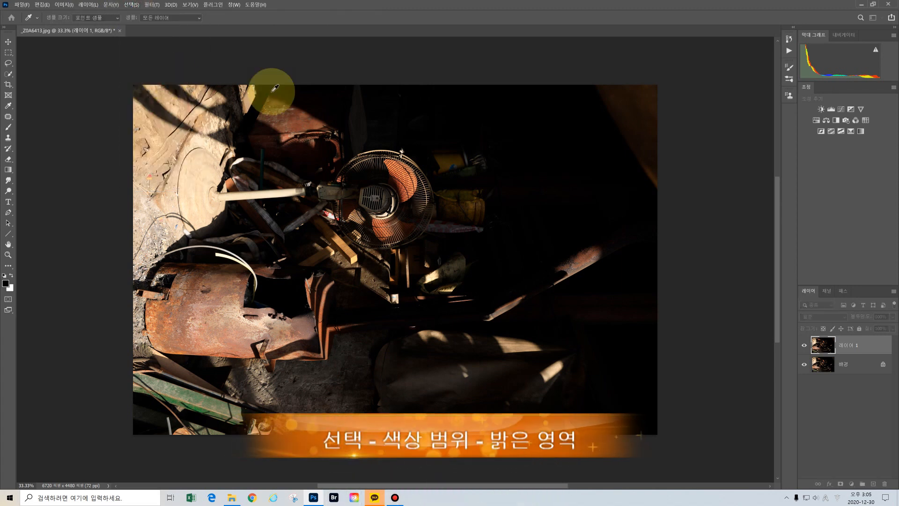
left_click_drag(635, 125, 742, 9)
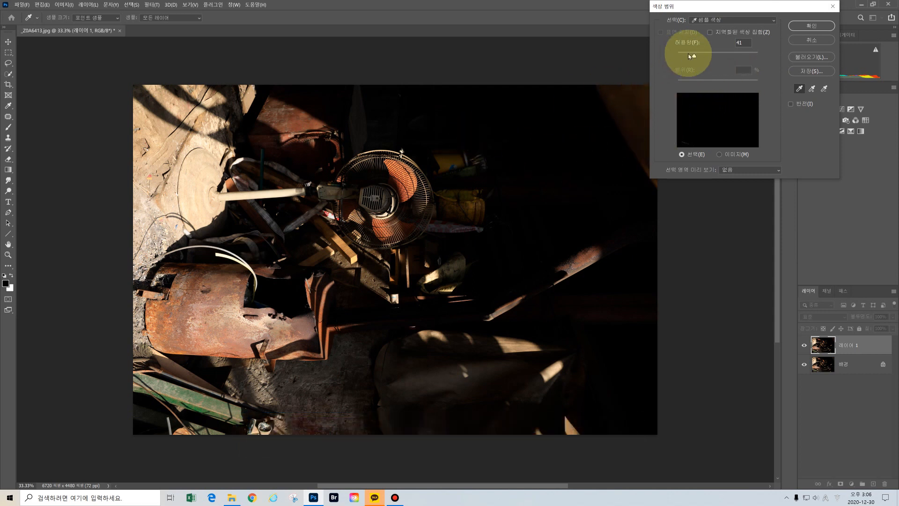
left_click(775, 21)
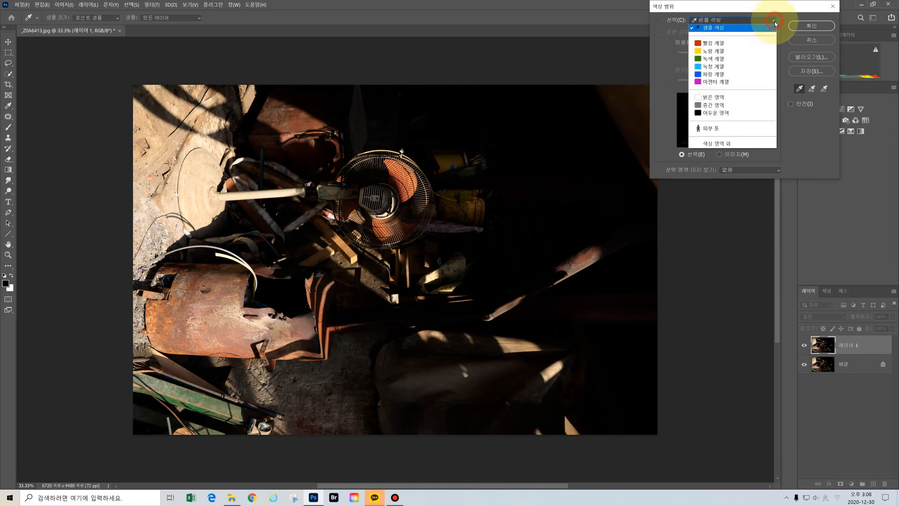
left_click(748, 100)
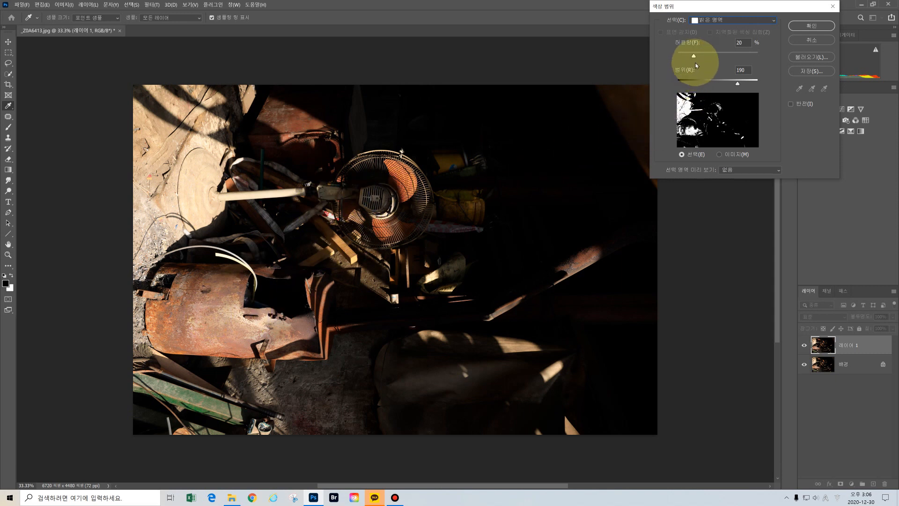
left_click_drag(695, 58, 761, 59)
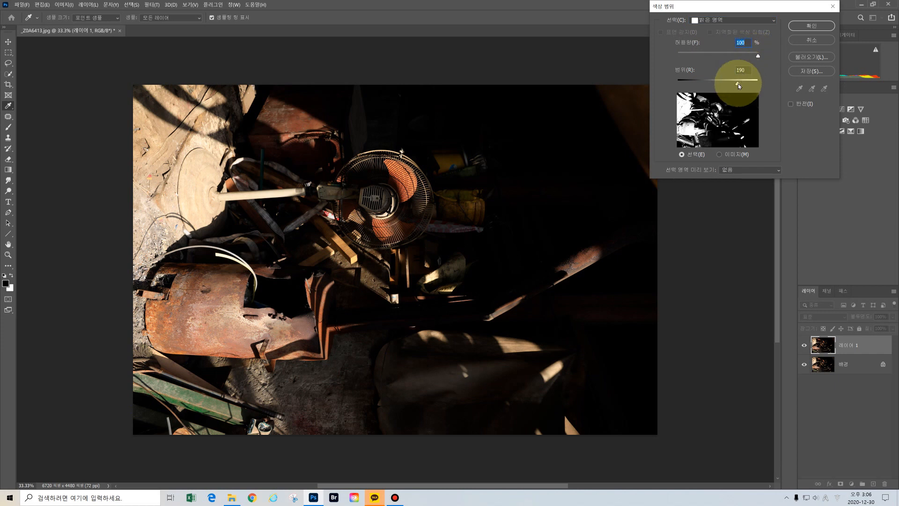
left_click_drag(742, 85, 741, 84)
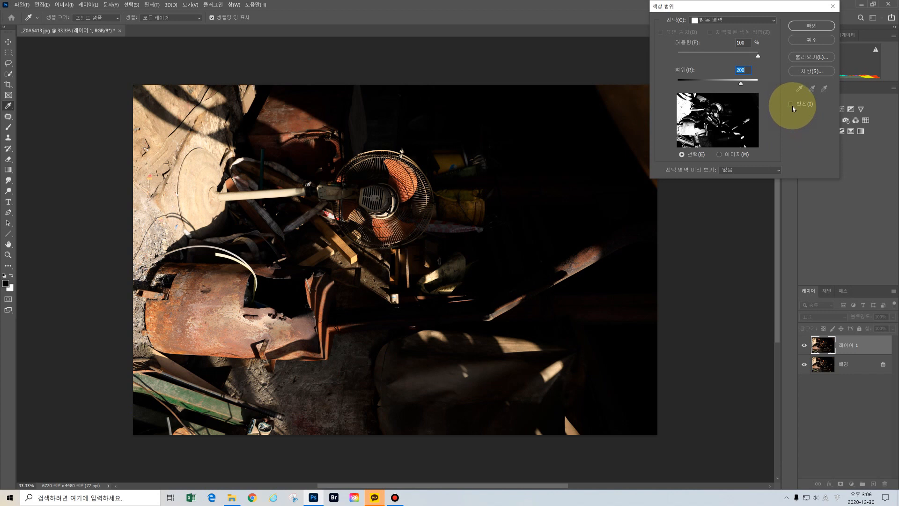
- Invert the Color Range so the dark areas are selected, and apply the selection
left_click(130, 5)
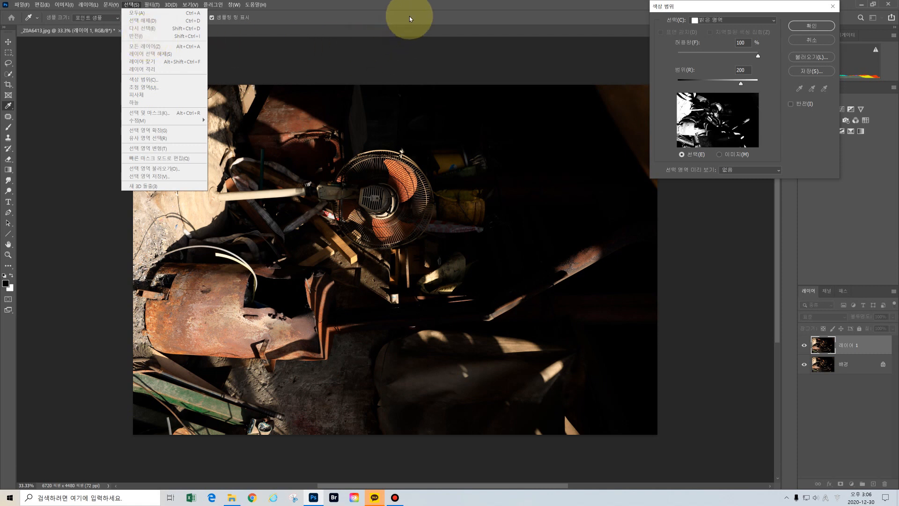
left_click(419, 6)
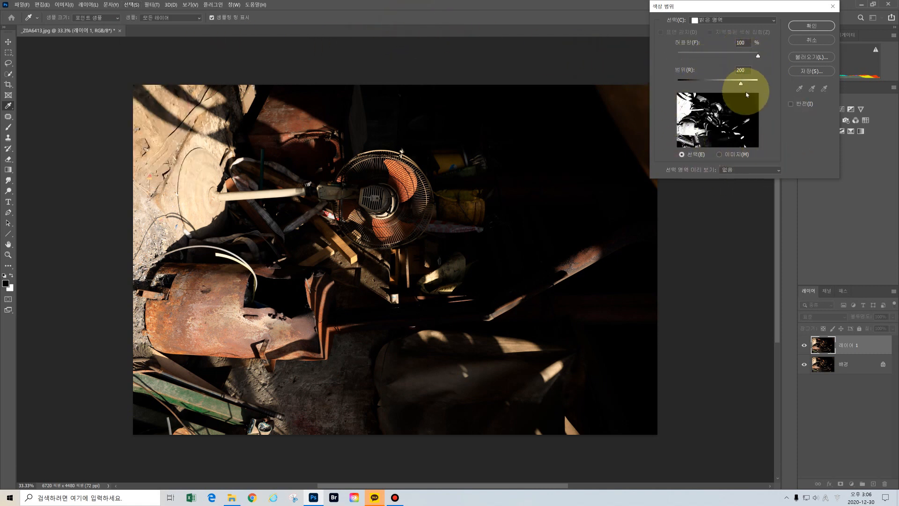
left_click(790, 104)
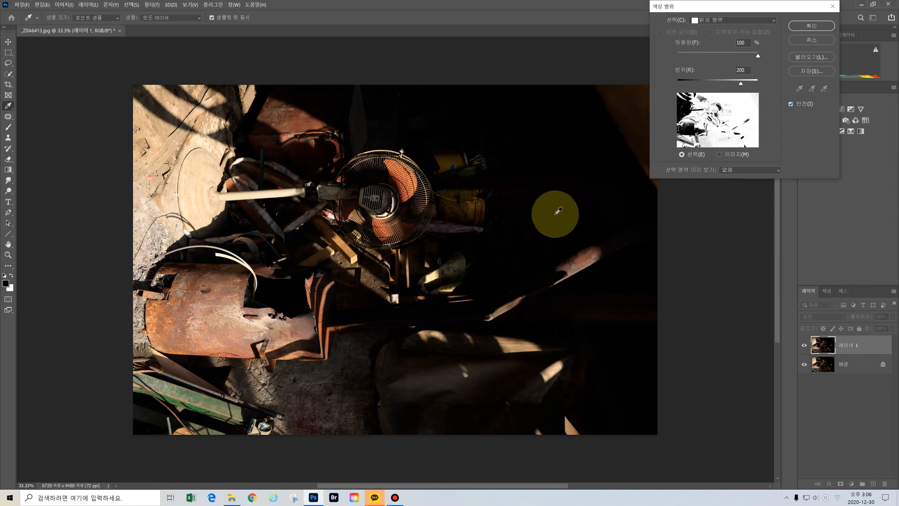
left_click(812, 26)
key("b")
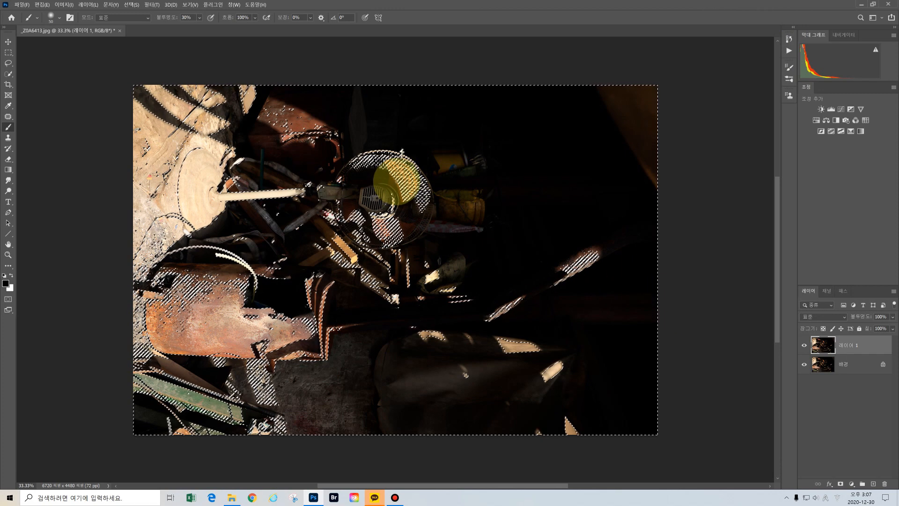
- Add an Exposure adjustment layer masked by the selection, clip it to the duplicated layer and set its exposure to about +2.9
left_click(851, 487)
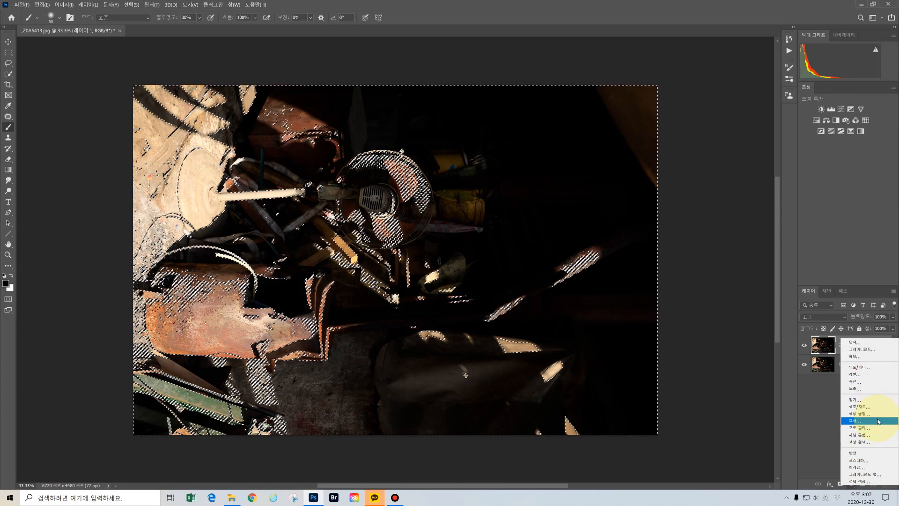
left_click(874, 388)
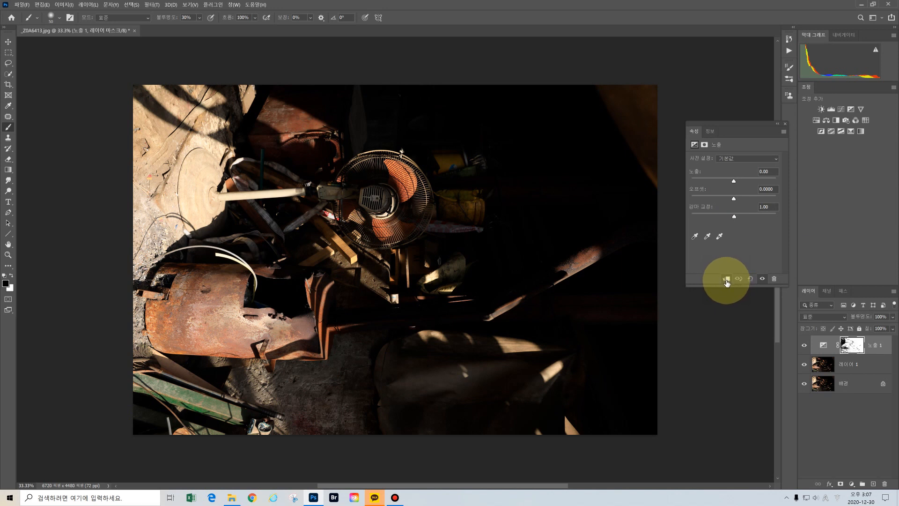
left_click(726, 280)
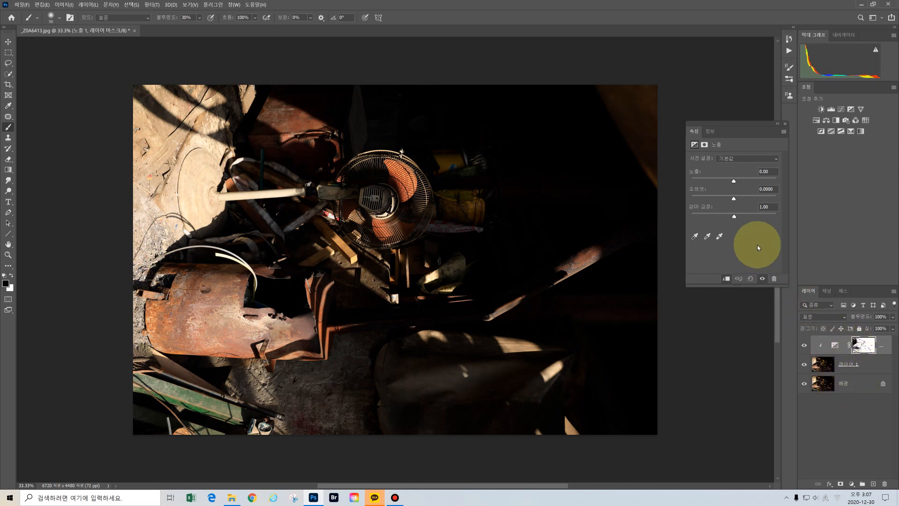
left_click(746, 178)
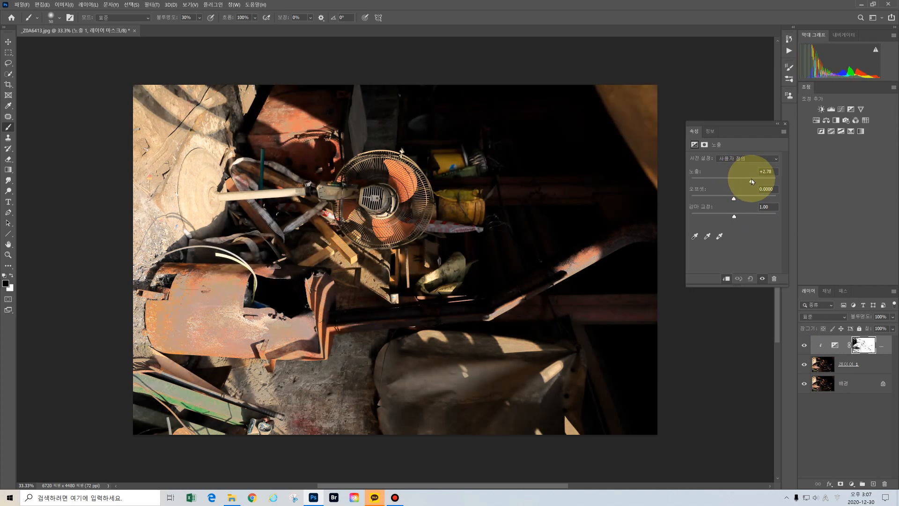
left_click_drag(746, 181, 748, 182)
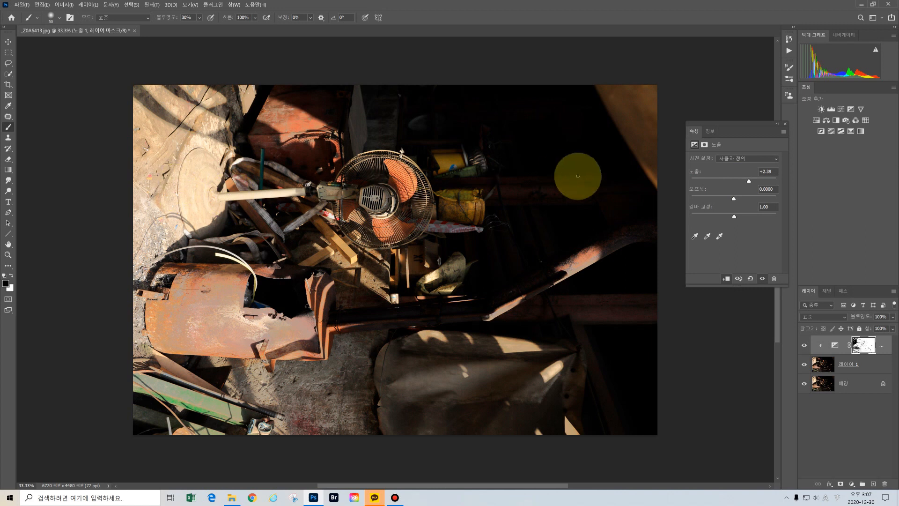
left_click_drag(746, 181, 753, 181)
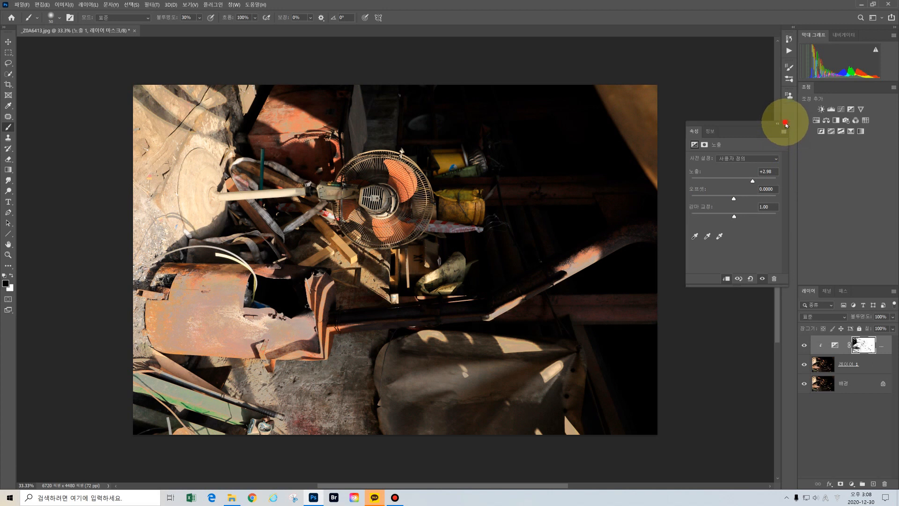
left_click(786, 125)
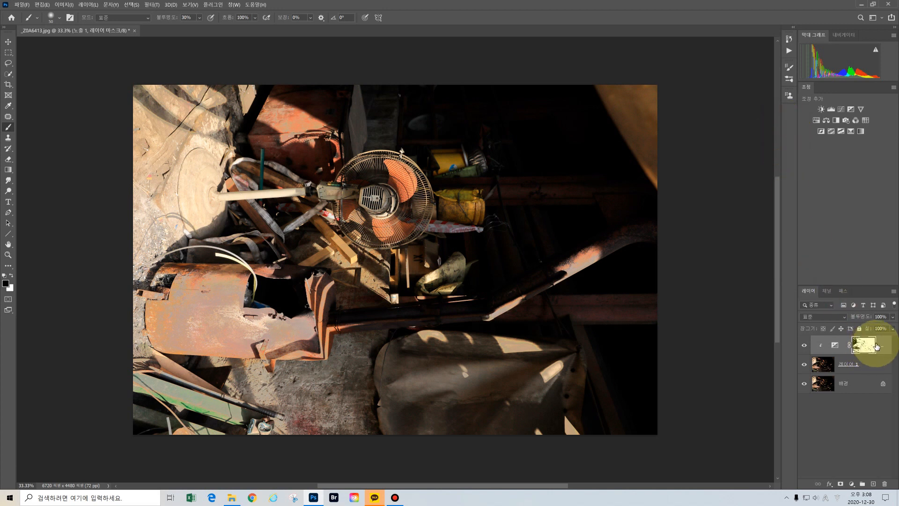
- Merge the Exposure adjustment into the duplicated layer and close _Z0A6413.jpg without saving
key("ctrl+e")
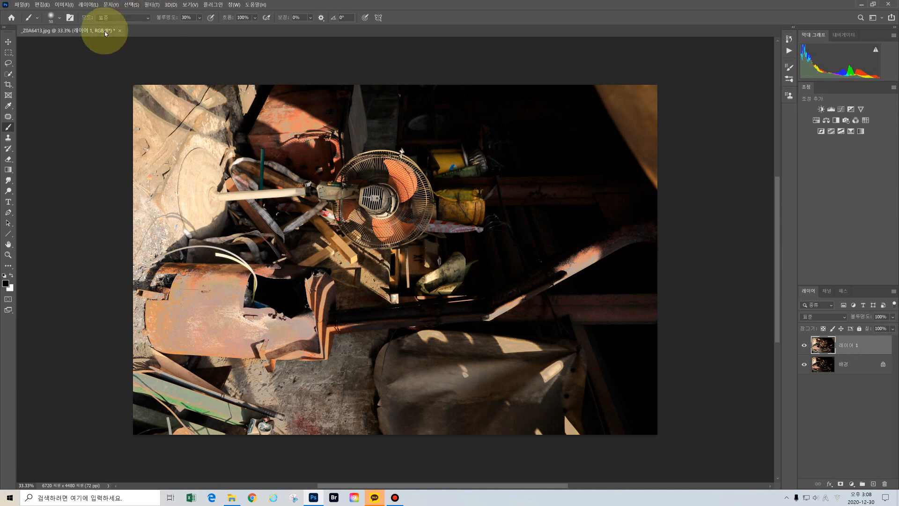
left_click(120, 30)
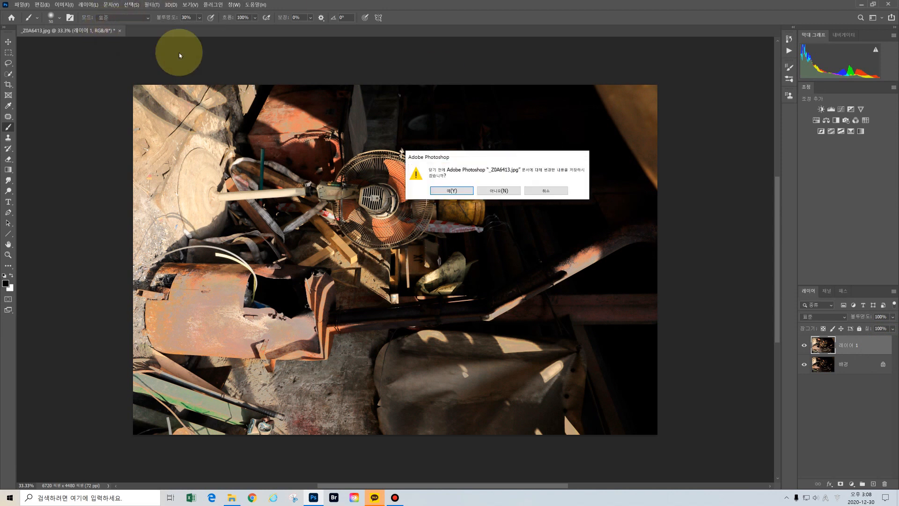
left_click(490, 192)
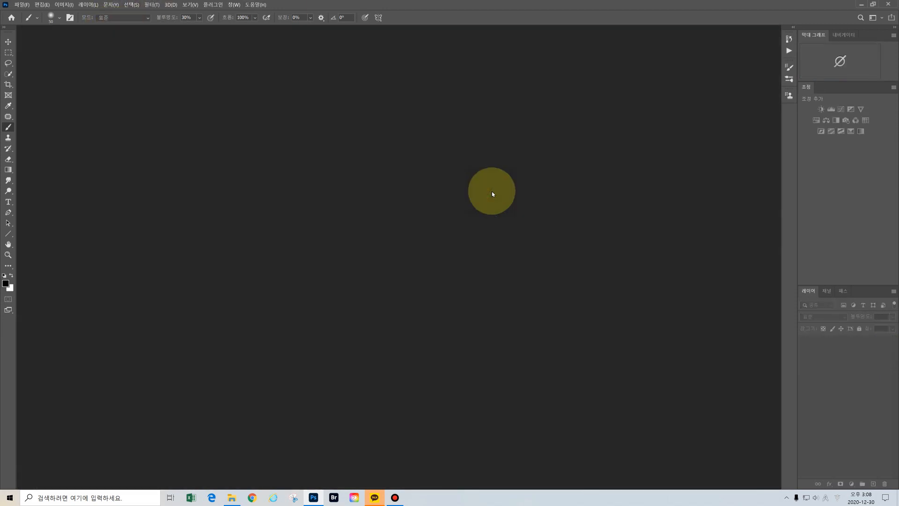
- Switch to Adobe Bridge, open _Z0A8794.CR2 in Camera Raw and expand the Camera Raw window to full screen
left_click(333, 499)
left_click(425, 165)
double_click(425, 165)
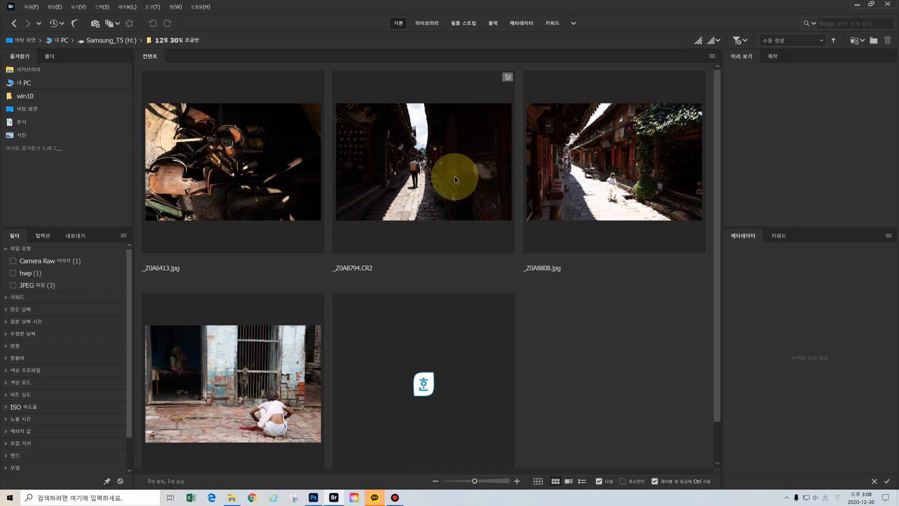
double_click(479, 178)
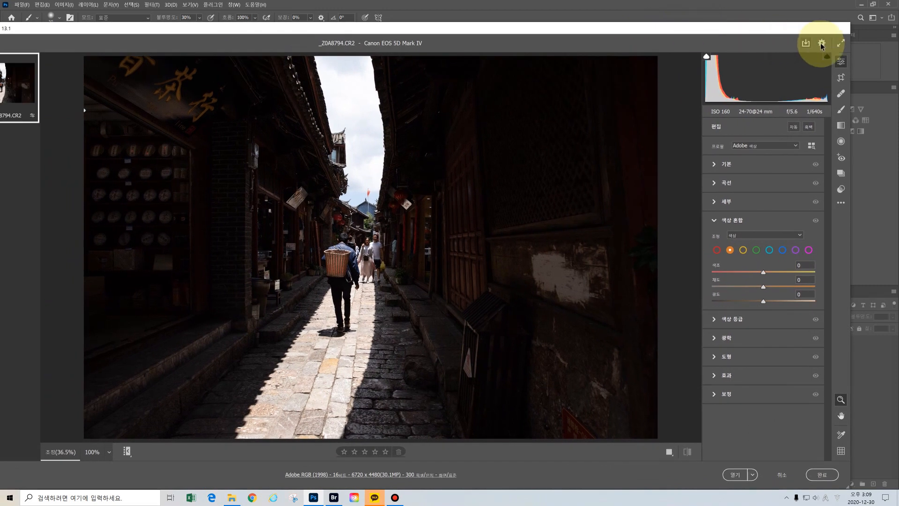
left_click(841, 42)
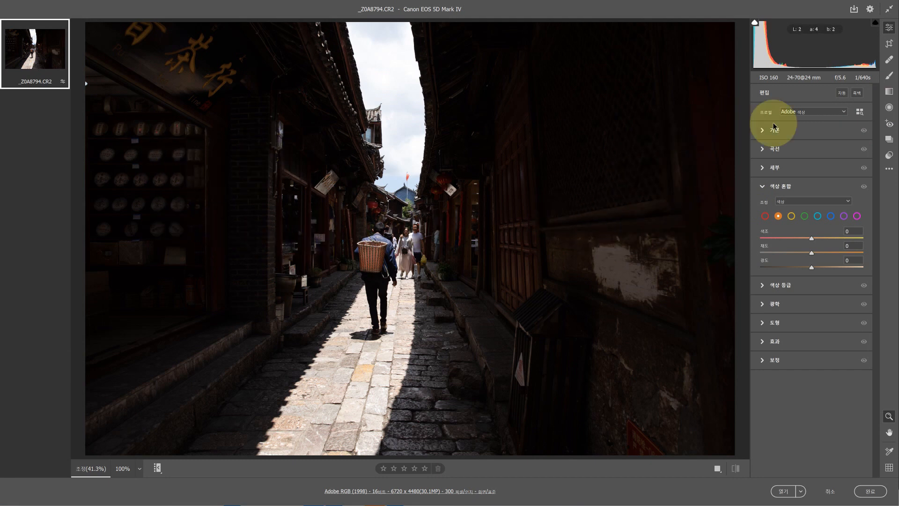
- Apply a graduated filter over the alley's dark right-hand wall with a narrow vertical transition near the centre, and set its exposure to +1.15
left_click(891, 96)
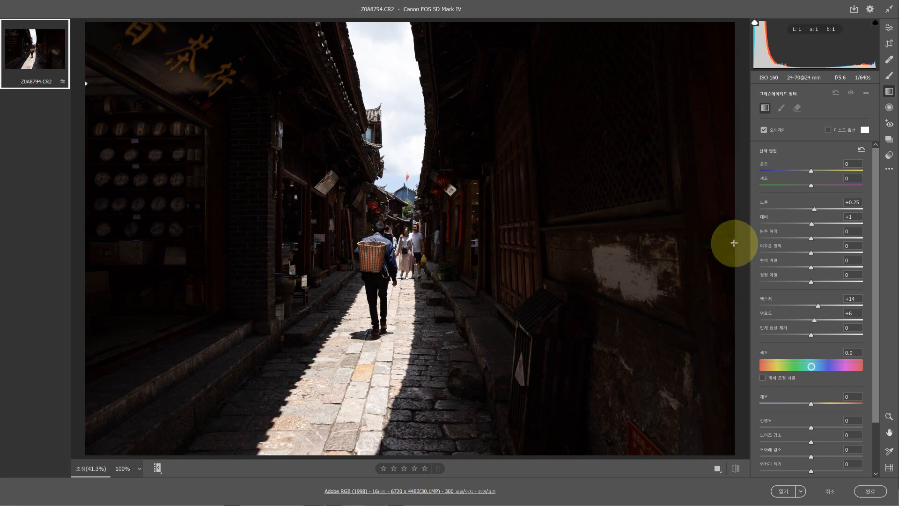
left_click_drag(736, 242, 408, 242)
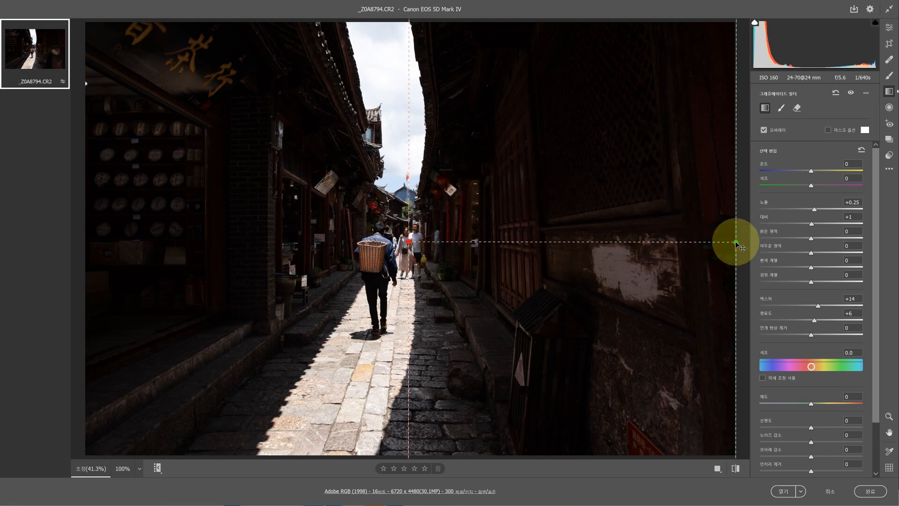
left_click_drag(736, 242, 434, 246)
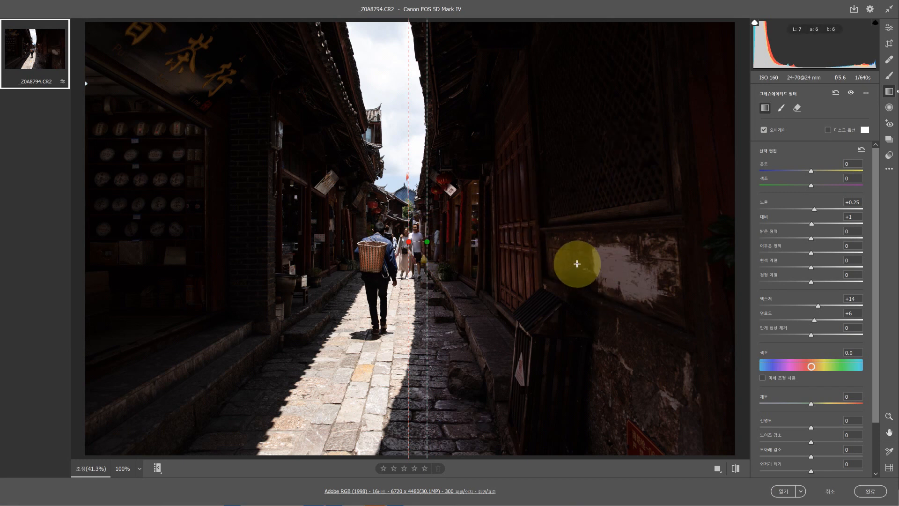
left_click(822, 209)
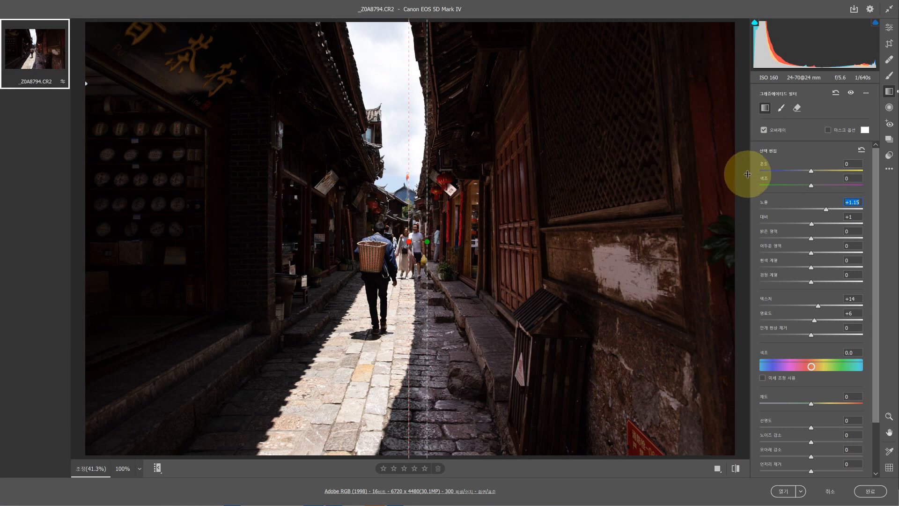
- With the adjustment Brush at size 14, start a new mask over the eaves of the alley's left-hand buildings
left_click(890, 77)
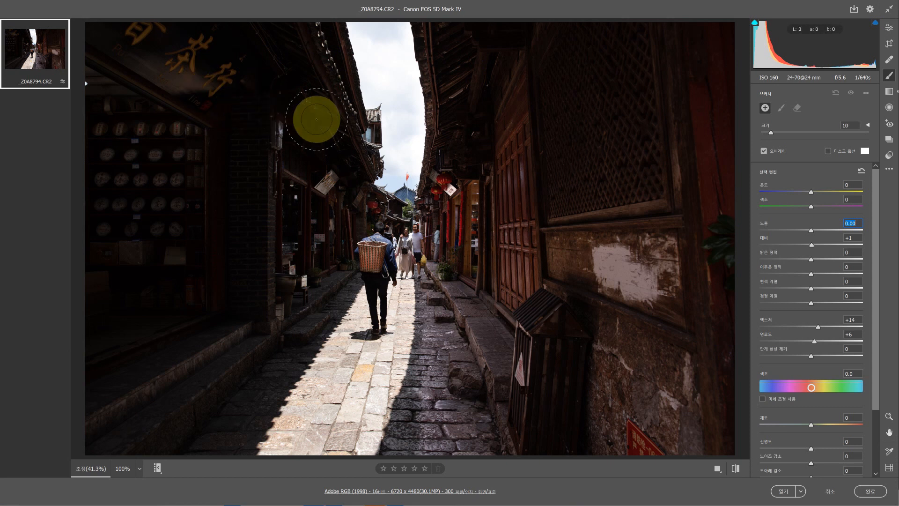
key("bracketleft")
key("bracketleft")
key("bracketleft")
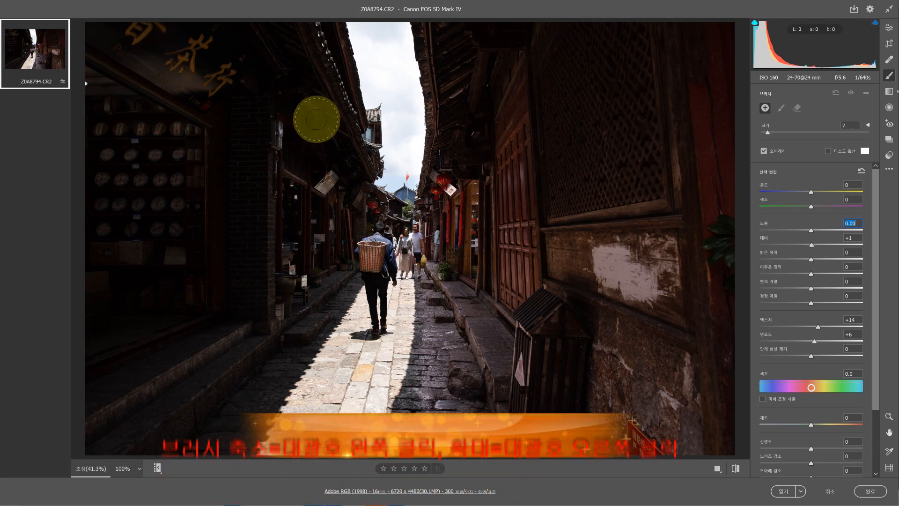
key("bracketright")
key("bracketright")
key("bracketright")
key("bracketright")
key("bracketright")
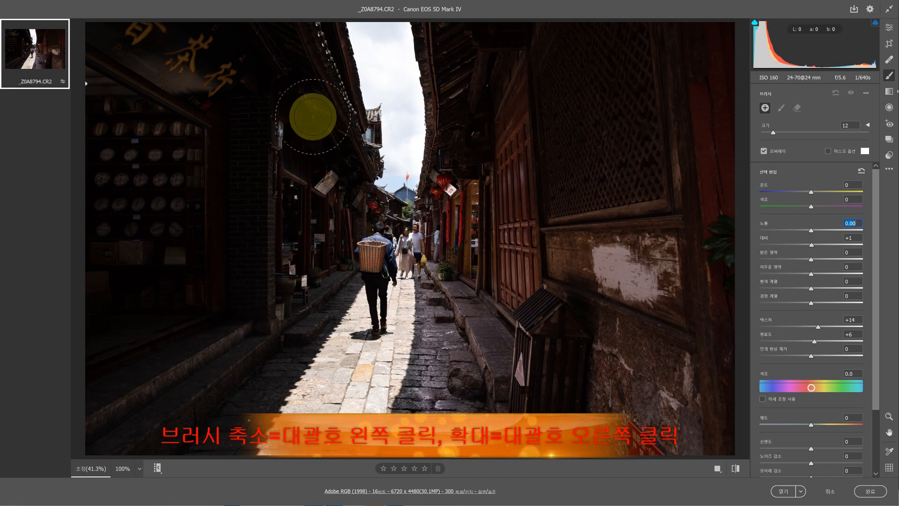
key("bracketright")
key("bracketright")
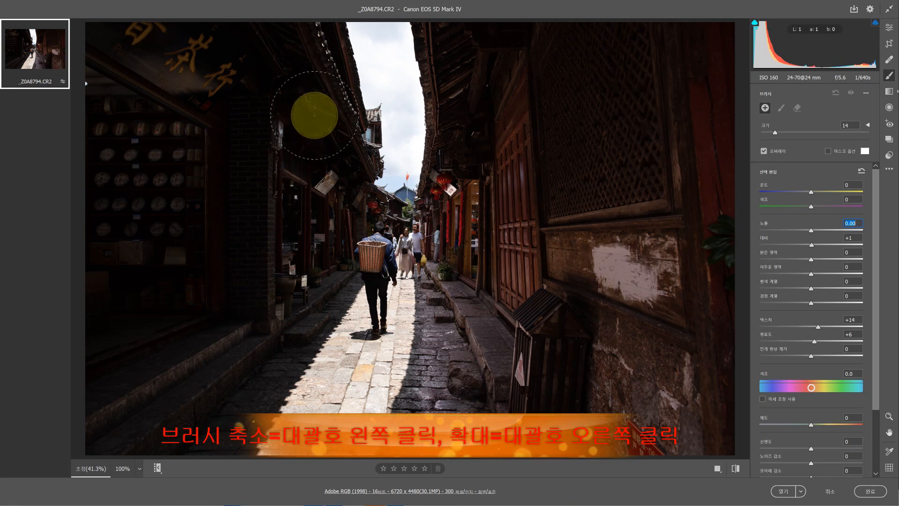
mouse_move(336, 150)
left_mouse_down()
mouse_move(330, 124)
mouse_move(246, 76)
mouse_move(304, 154)
mouse_move(282, 139)
left_mouse_up()
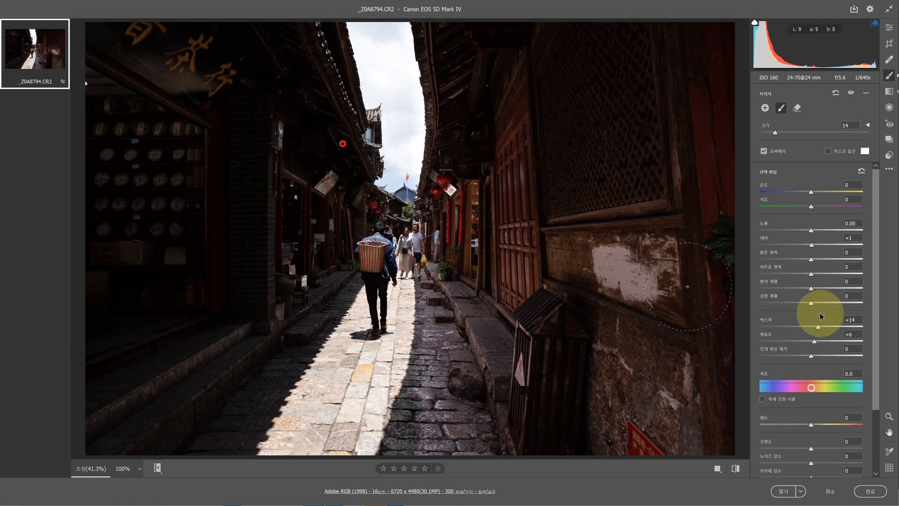
- Tint the brush adjustment red with hue 349 and saturation 88, and paint over the alley's dark left-hand side
left_click_drag(877, 251, 877, 409)
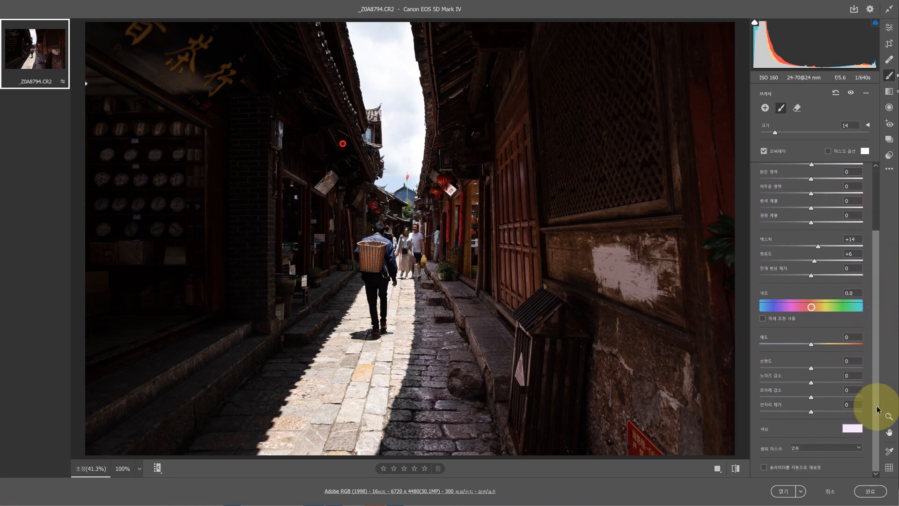
left_click(852, 428)
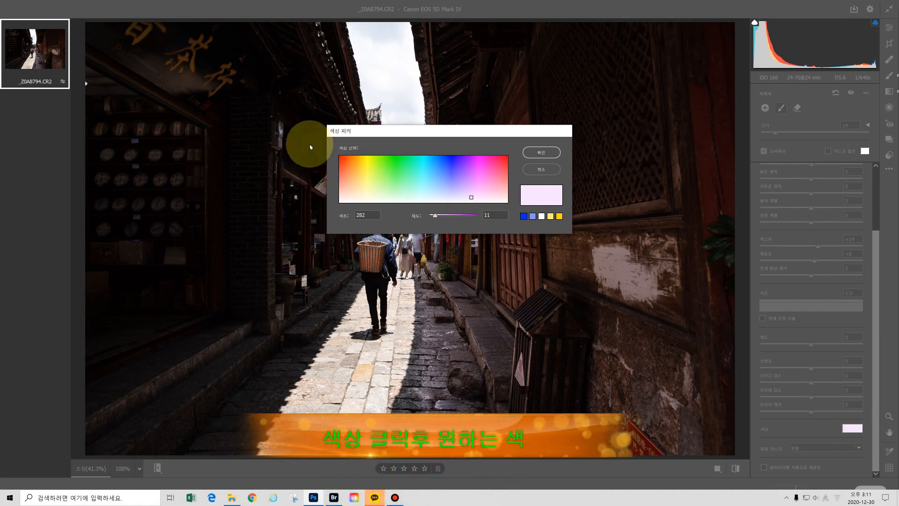
left_click(505, 159)
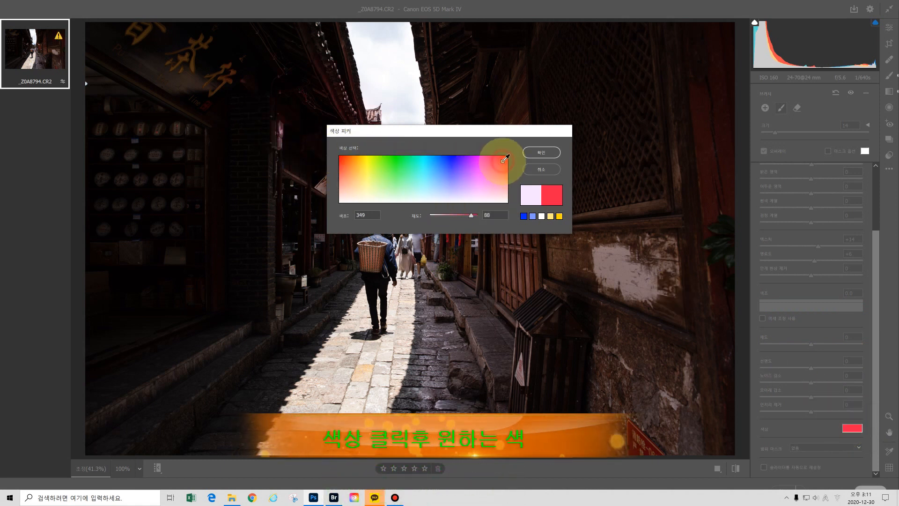
left_click(550, 151)
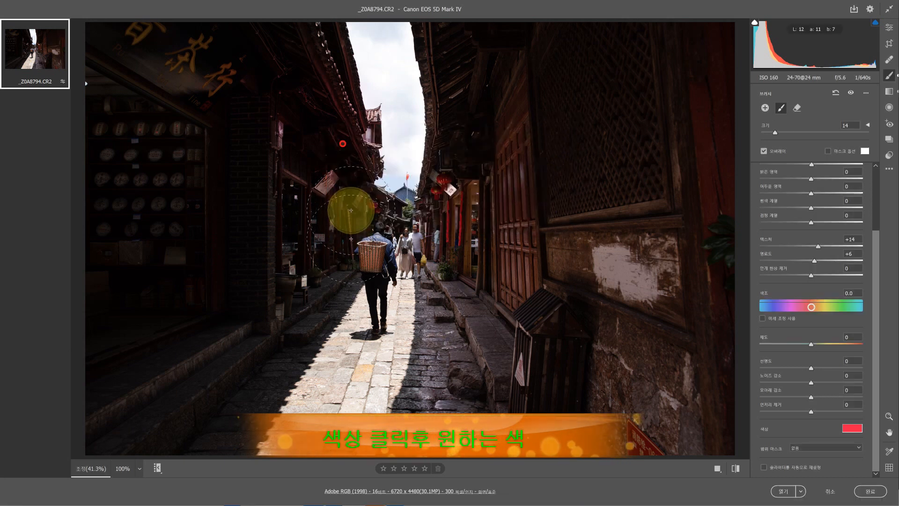
mouse_move(351, 207)
left_mouse_down()
mouse_move(333, 72)
mouse_move(314, 45)
mouse_move(126, 27)
mouse_move(82, 44)
mouse_move(156, 55)
mouse_move(107, 145)
mouse_move(73, 435)
mouse_move(112, 424)
mouse_move(196, 356)
mouse_move(334, 209)
mouse_move(201, 467)
mouse_move(157, 439)
mouse_move(174, 357)
mouse_move(253, 252)
mouse_move(264, 110)
mouse_move(117, 324)
mouse_move(117, 143)
mouse_move(93, 347)
mouse_move(141, 148)
mouse_move(129, 189)
mouse_move(128, 76)
mouse_move(259, 190)
mouse_move(298, 154)
mouse_move(308, 183)
mouse_move(333, 181)
mouse_move(332, 219)
mouse_move(346, 213)
mouse_move(237, 367)
mouse_move(192, 401)
mouse_move(157, 380)
mouse_move(135, 281)
mouse_move(112, 372)
mouse_move(154, 245)
mouse_move(163, 63)
mouse_move(164, 168)
mouse_move(176, 101)
mouse_move(226, 103)
mouse_move(195, 36)
mouse_move(249, 52)
mouse_move(262, 119)
mouse_move(272, 74)
mouse_move(243, 198)
left_mouse_up()
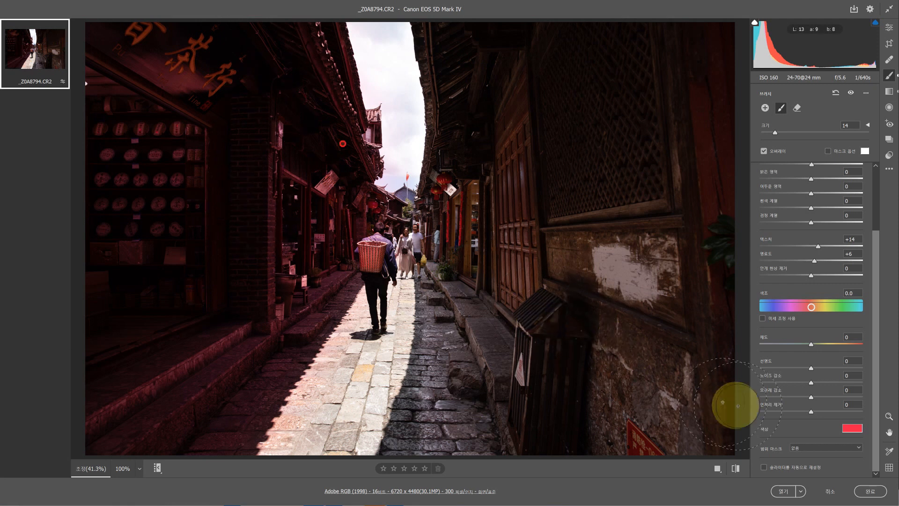
- Reset the brush adjustment's tint to white and set its exposure to +0.80
left_click(853, 428)
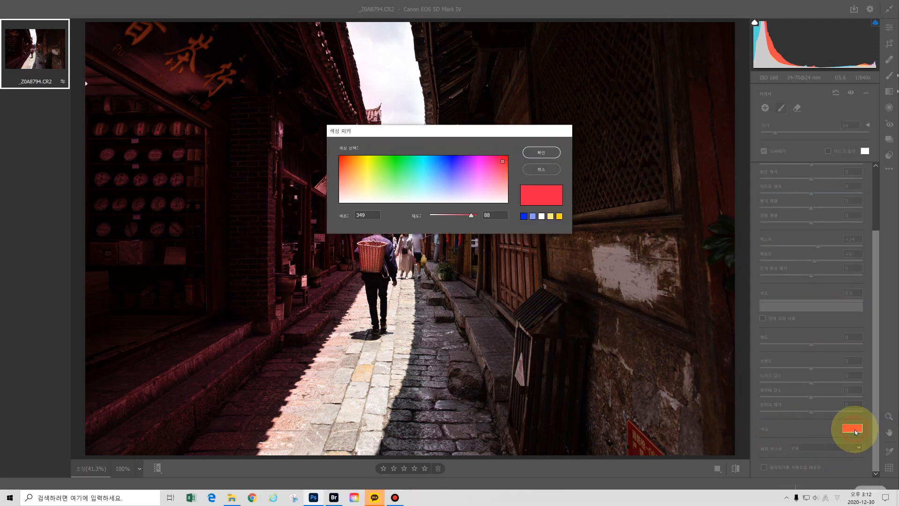
left_click(542, 216)
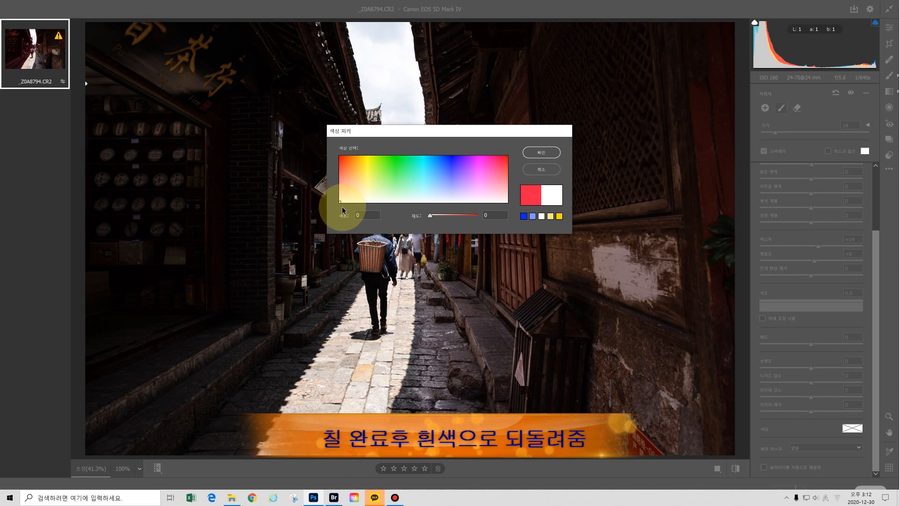
left_click(552, 152)
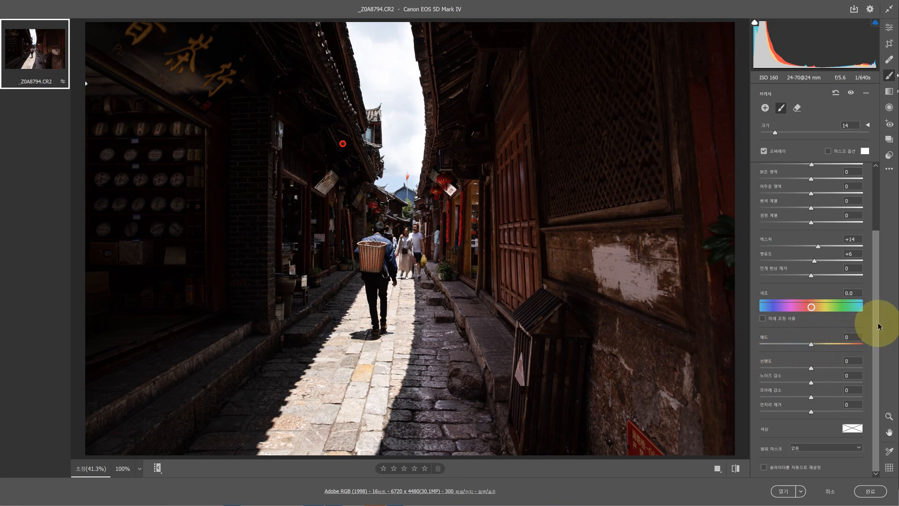
left_click_drag(878, 325, 878, 265)
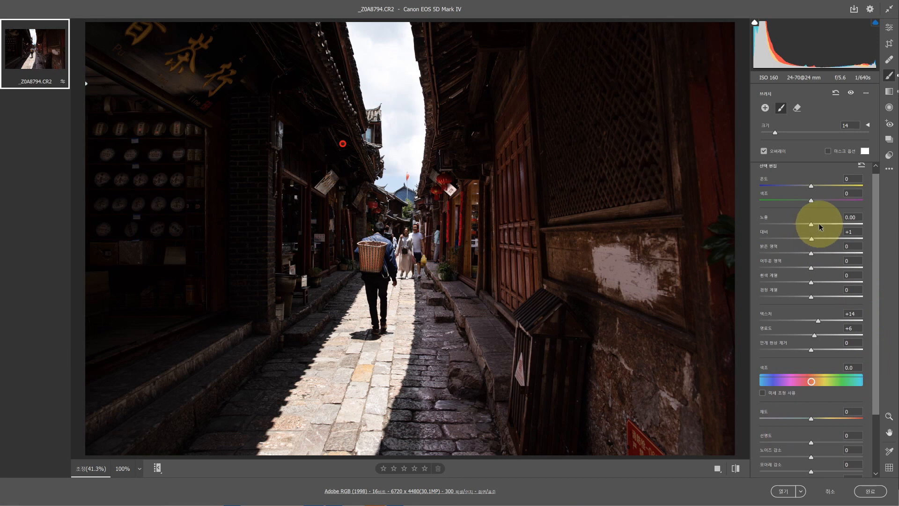
left_click_drag(818, 225, 819, 227)
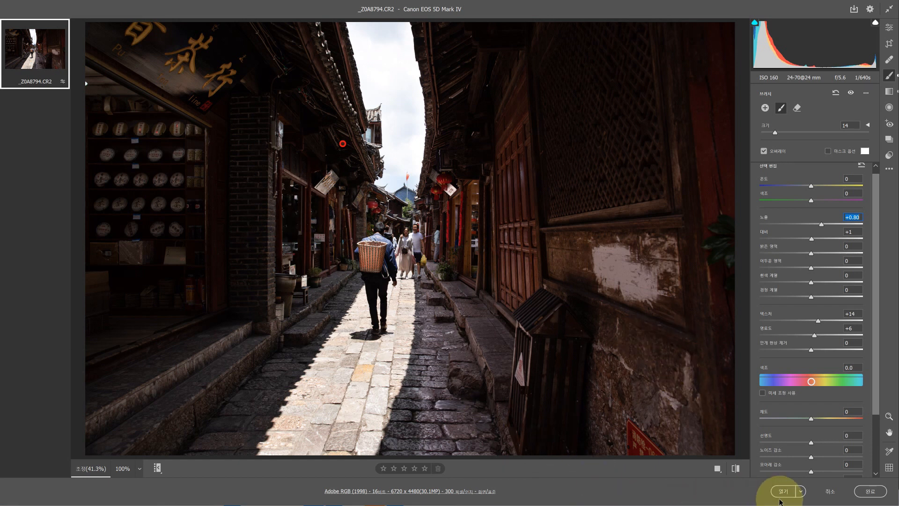
- Open the adjusted raw photo in Photoshop and open _Z0A8808.jpg from the 12월 30일 초급반 folder
left_click(795, 492)
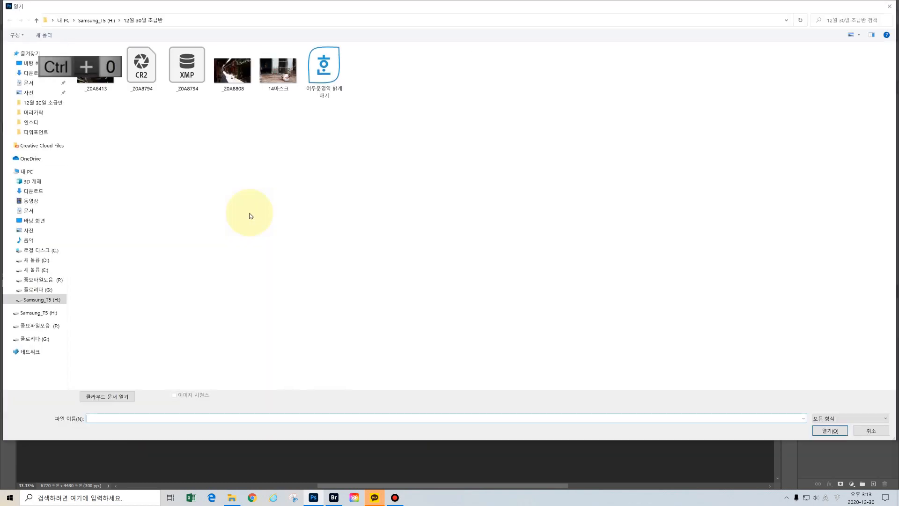
left_click(245, 75)
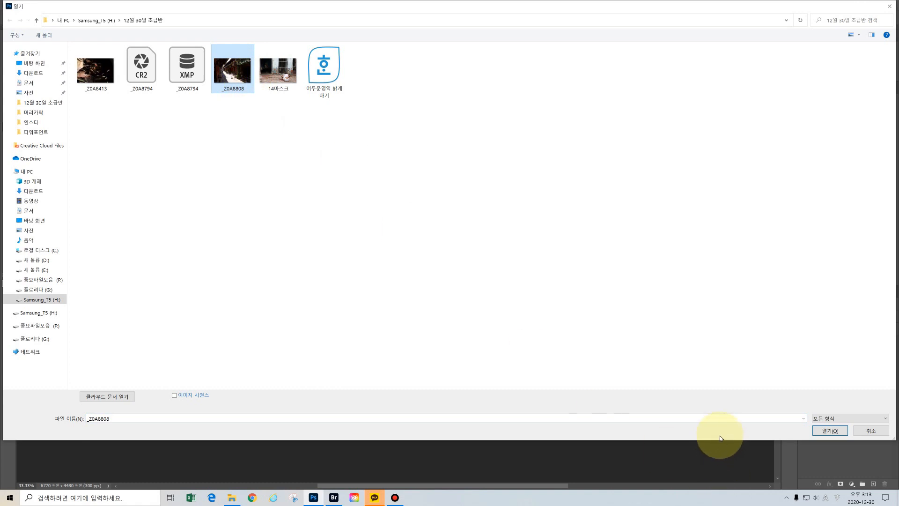
left_click(829, 430)
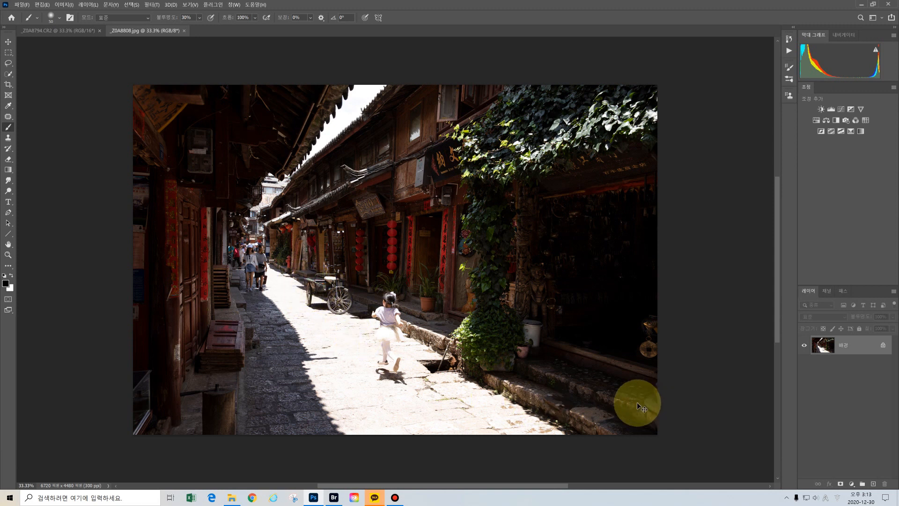
- Duplicate the background layer and select its highlights with Color Range, with inversion turned off
key("ctrl+j")
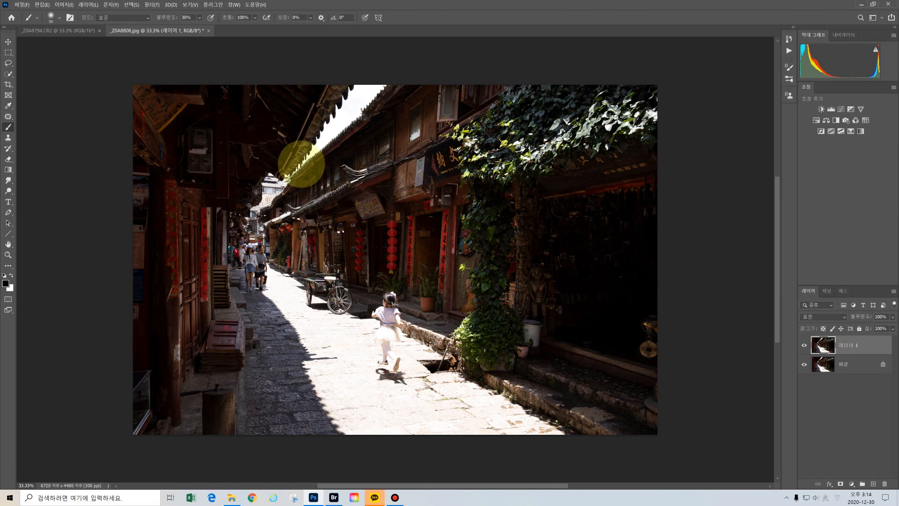
left_click(130, 6)
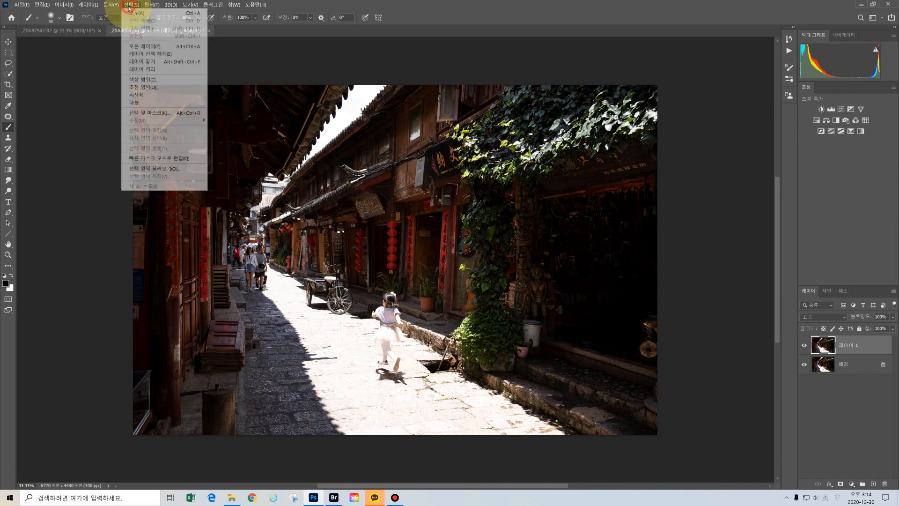
left_click(157, 81)
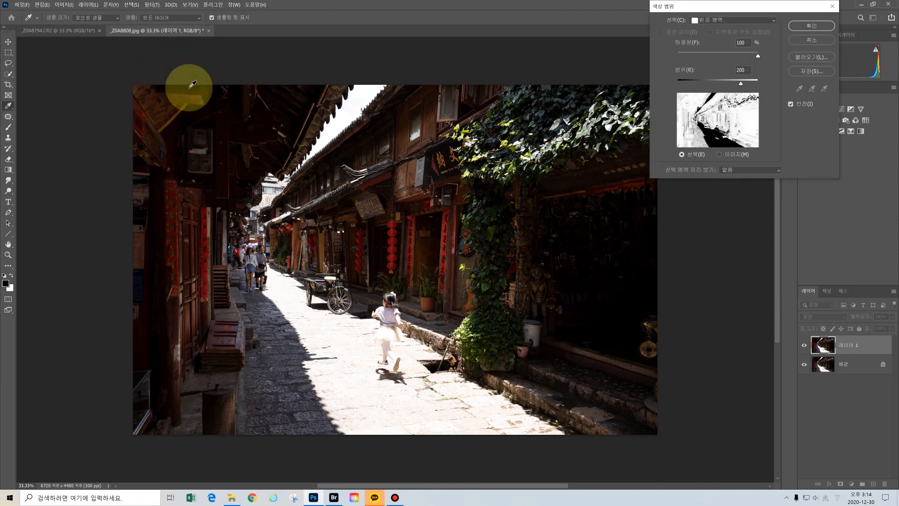
left_click(789, 105)
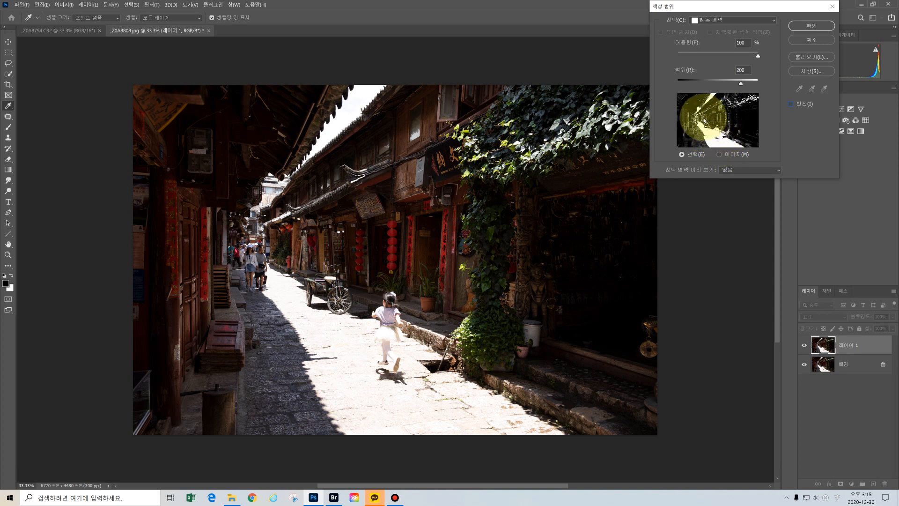
left_click(815, 29)
key("b")
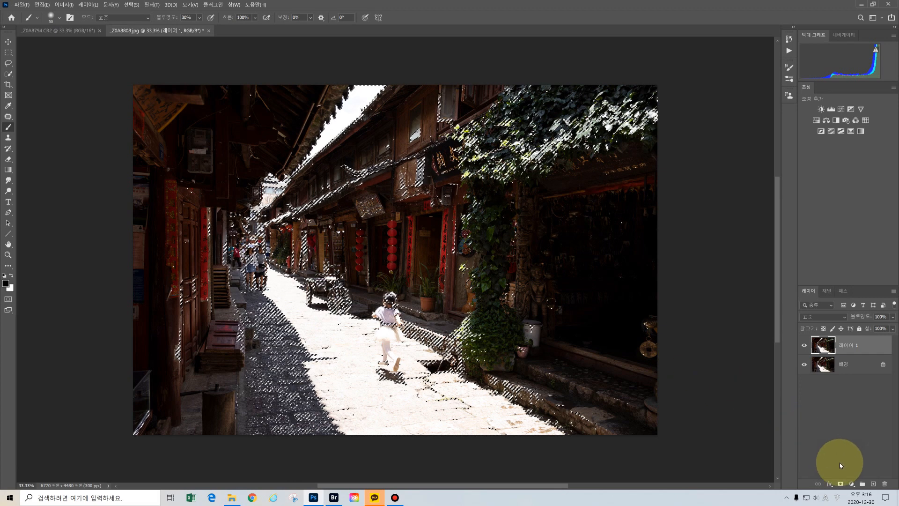
- Add a clipped Exposure adjustment masked by the highlights selection at -0.52, and merge it into the duplicated layer
left_click(851, 483)
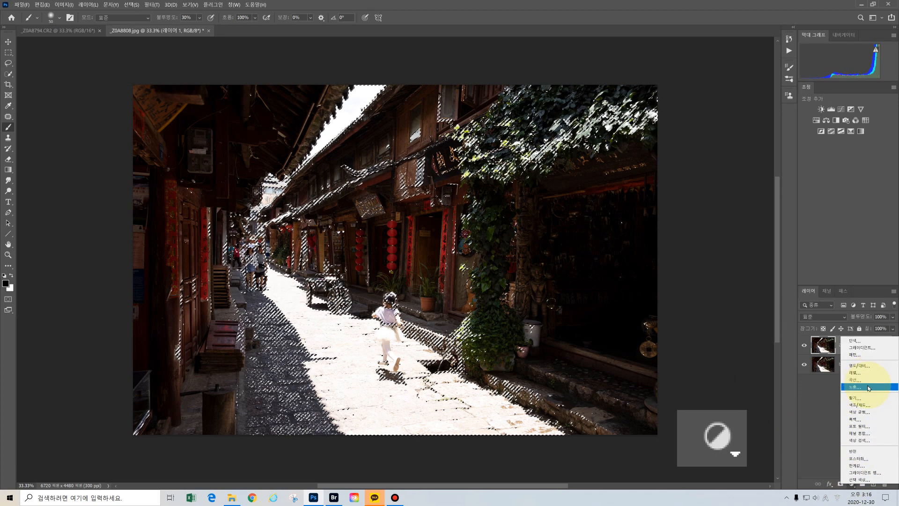
left_click(869, 388)
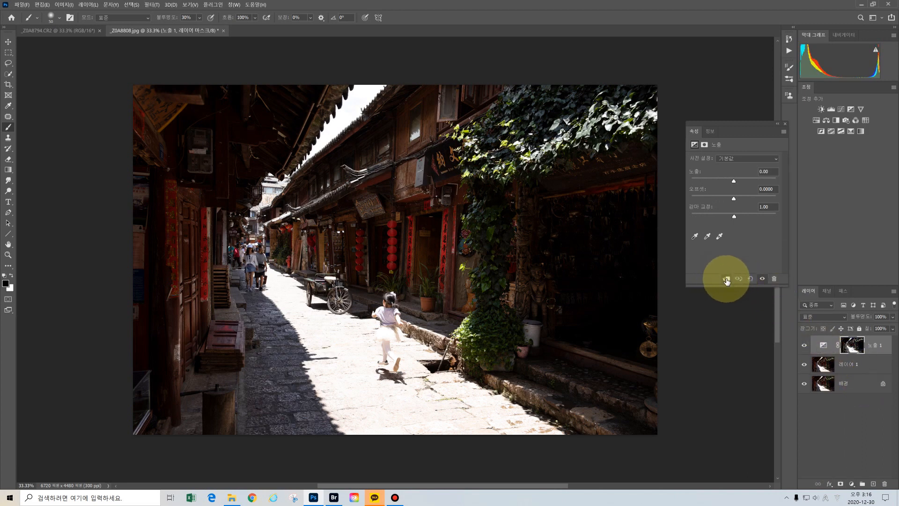
left_click(727, 280)
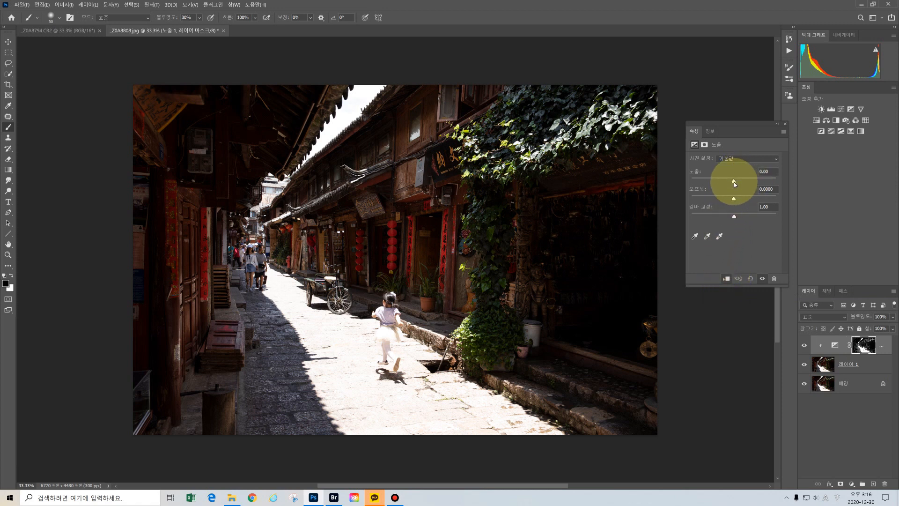
left_click_drag(733, 183, 732, 184)
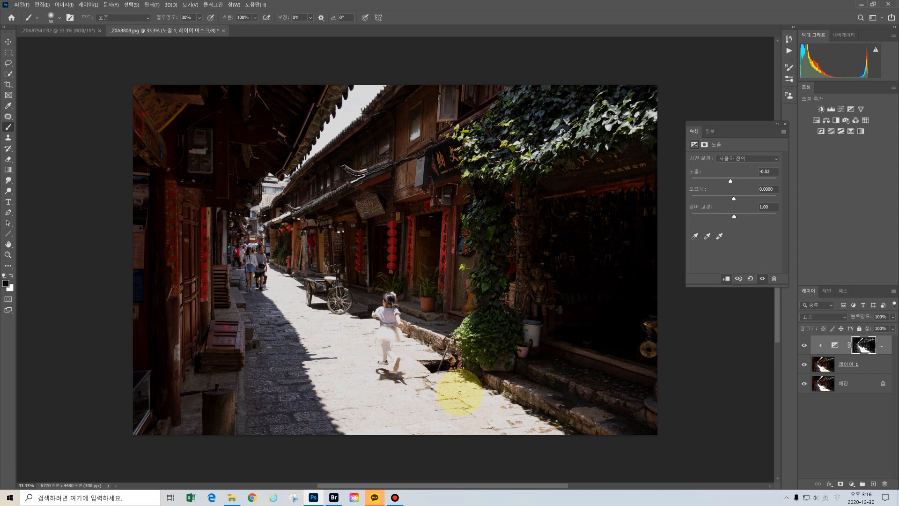
left_click(784, 125)
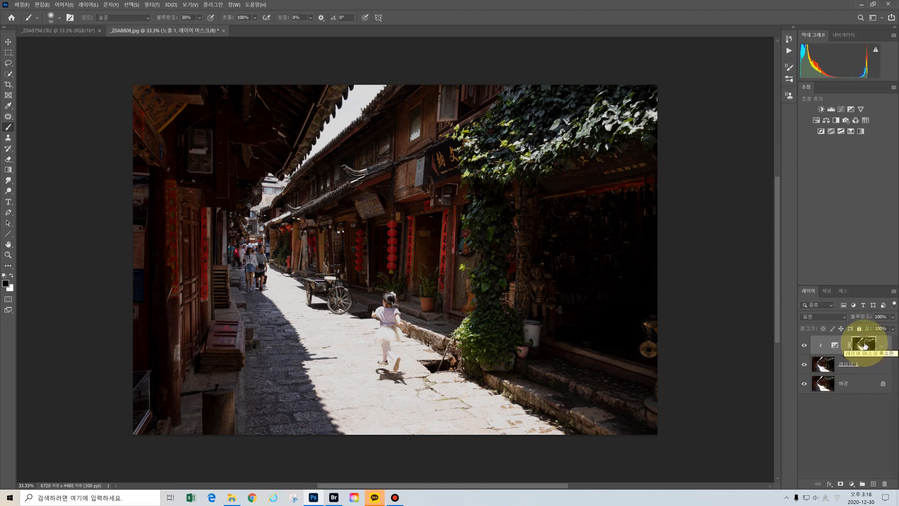
key("ctrl+e")
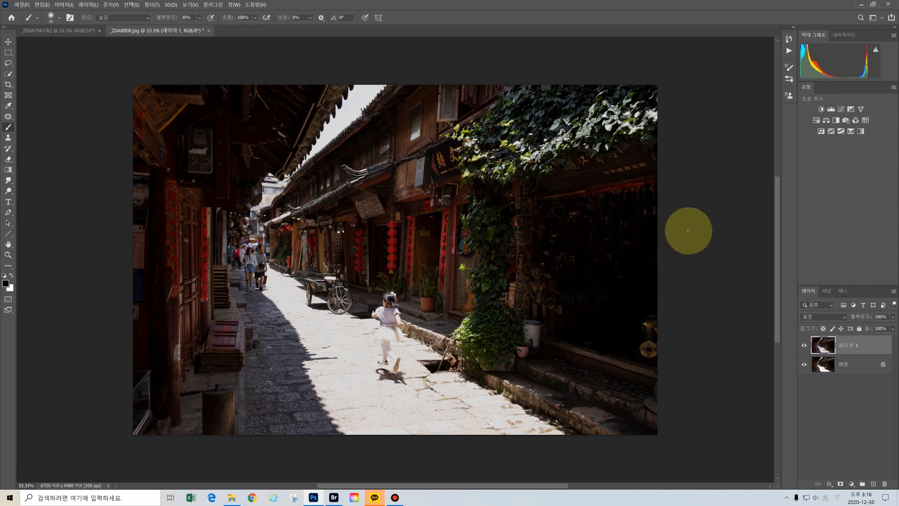
- Duplicate the darkened layer and select its non-highlight areas using Color Range highlights with inversion turned on
key("ctrl+j")
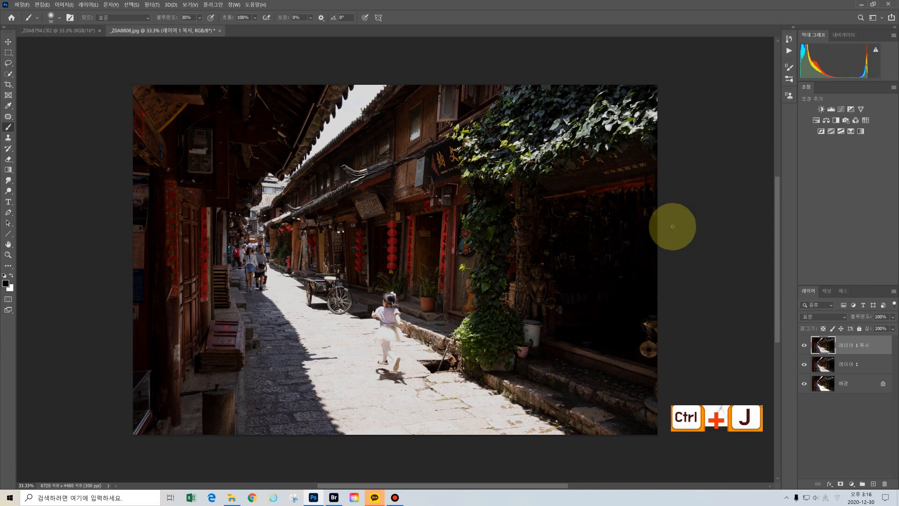
left_click(132, 6)
left_click(150, 80)
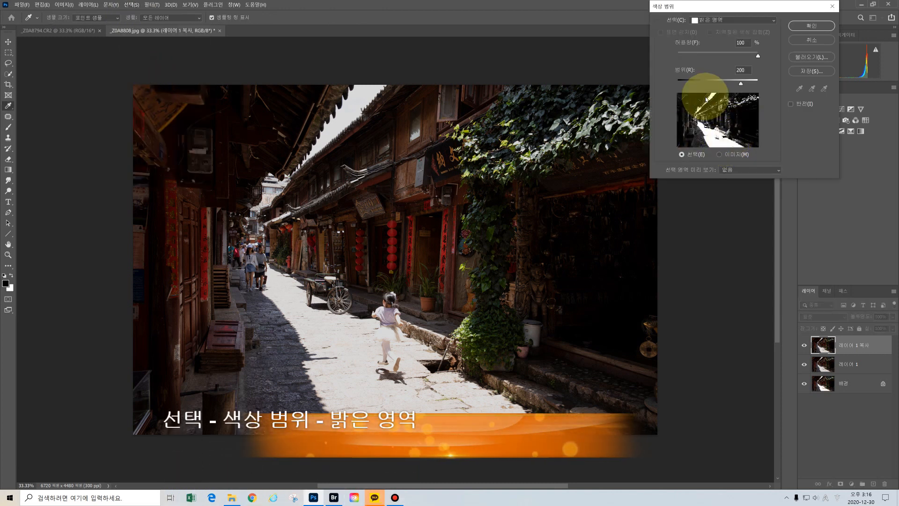
left_click(791, 104)
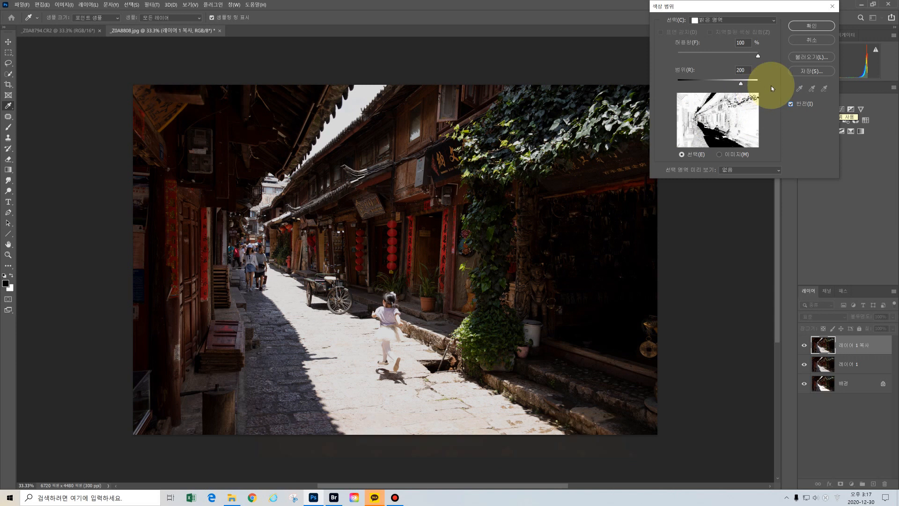
left_click(815, 27)
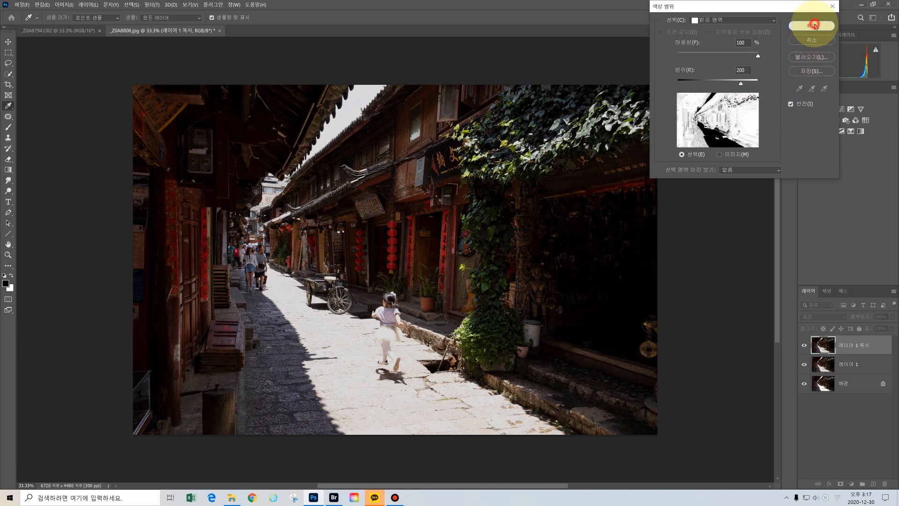
key("b")
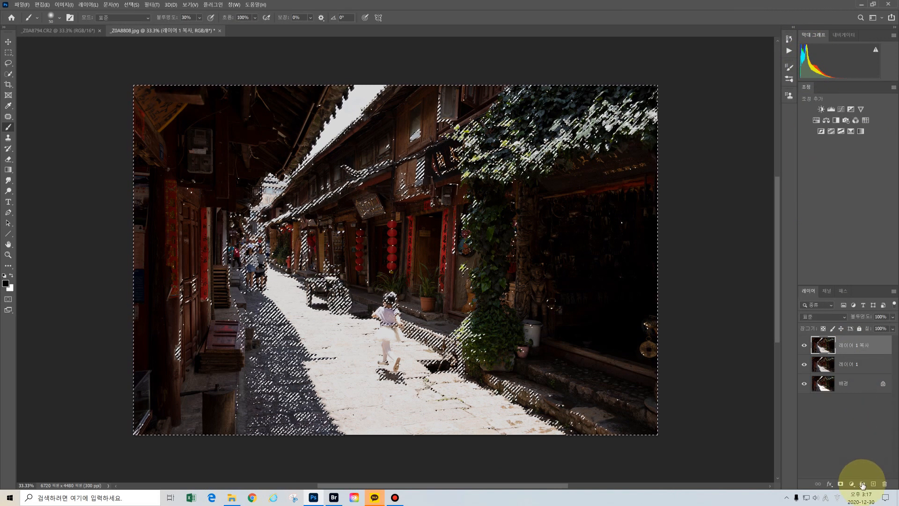
- Add a clipped Exposure adjustment masked by the inverted selection at +0.78, and merge all visible layers
left_click(851, 485)
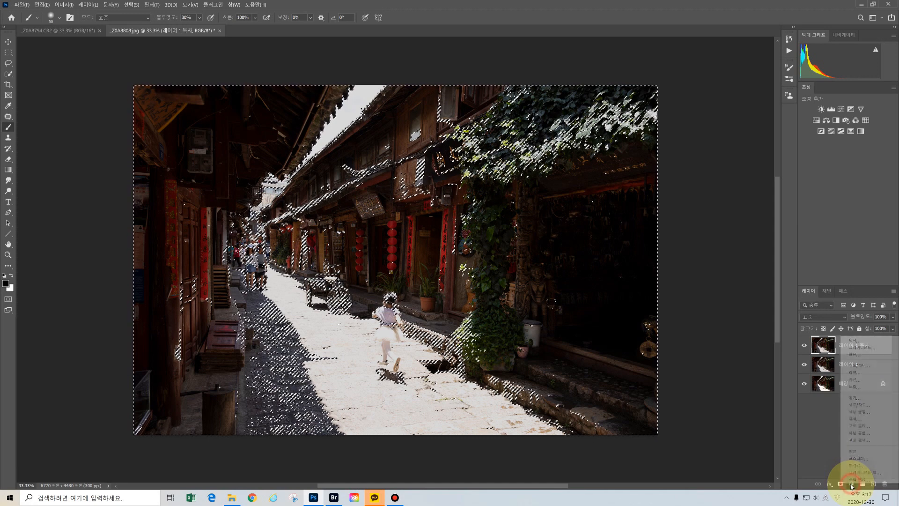
left_click(877, 387)
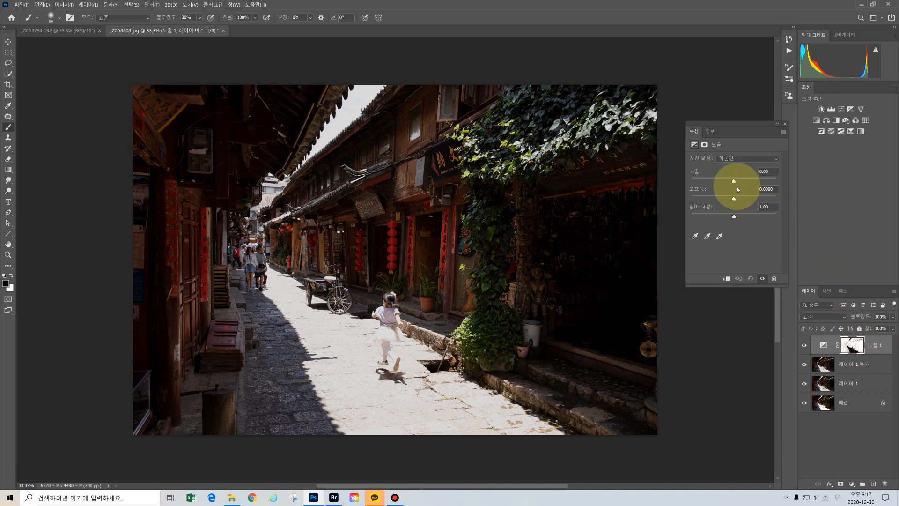
left_click(727, 281)
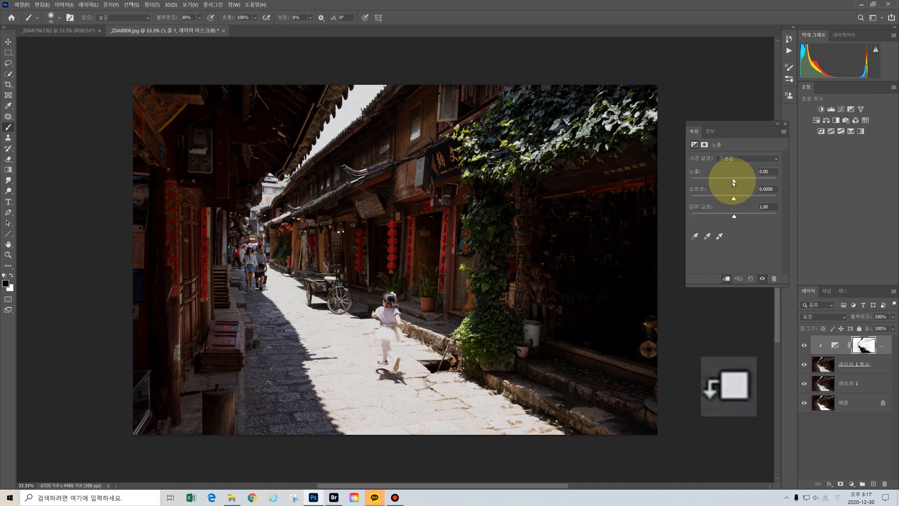
left_click_drag(735, 181, 738, 181)
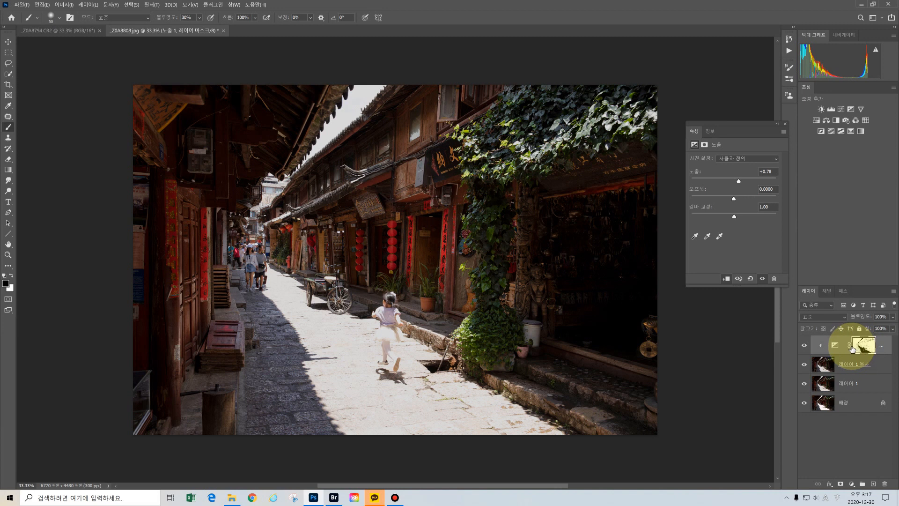
key("ctrl+shift+e")
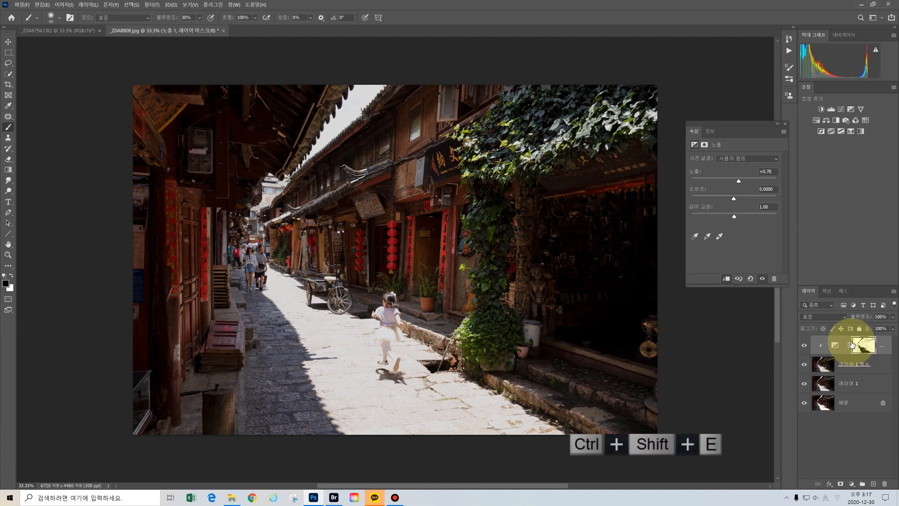